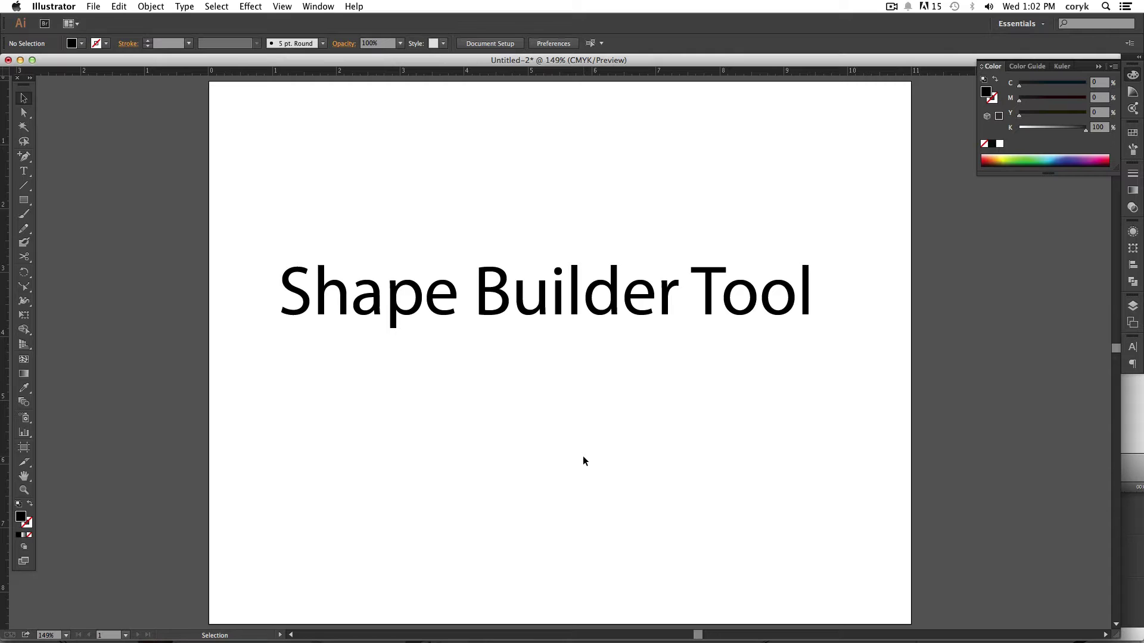
# - Delete the 'Shape Builder Tool' title text and expand the Pathfinder panel from the dock
pyautogui.moveTo(314, 388); pyautogui.dragTo(894, 280)
pyautogui.press('BackSpace')
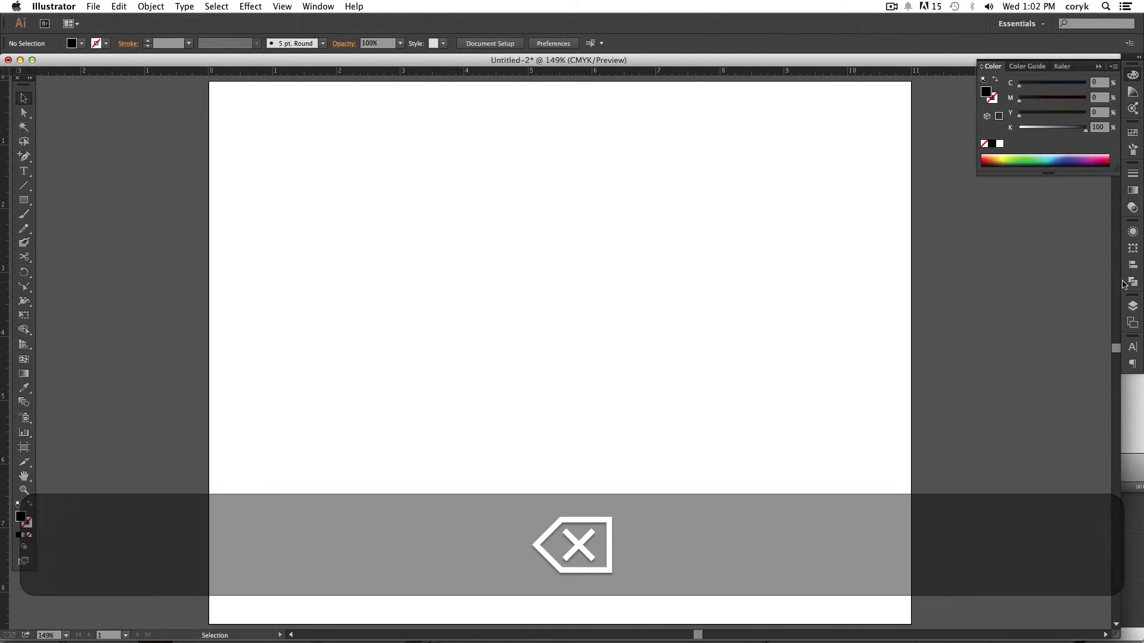
pyautogui.click(1132, 281)
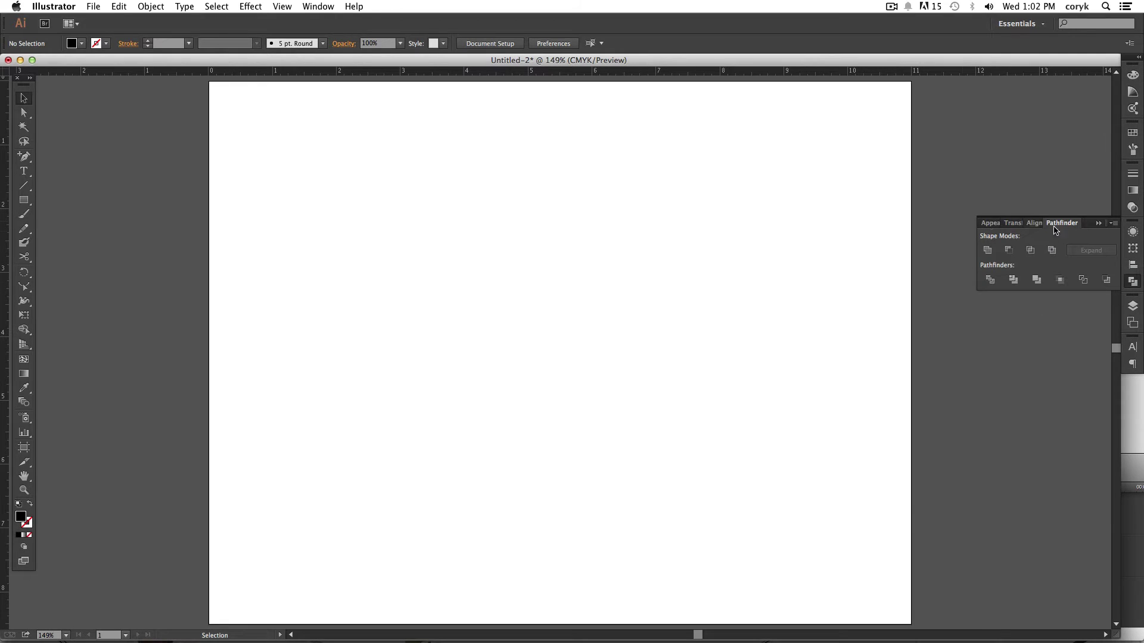
# - Draw a rectangle in the upper left and an ellipse overlapping its lower-right corner
pyautogui.click(1098, 224)
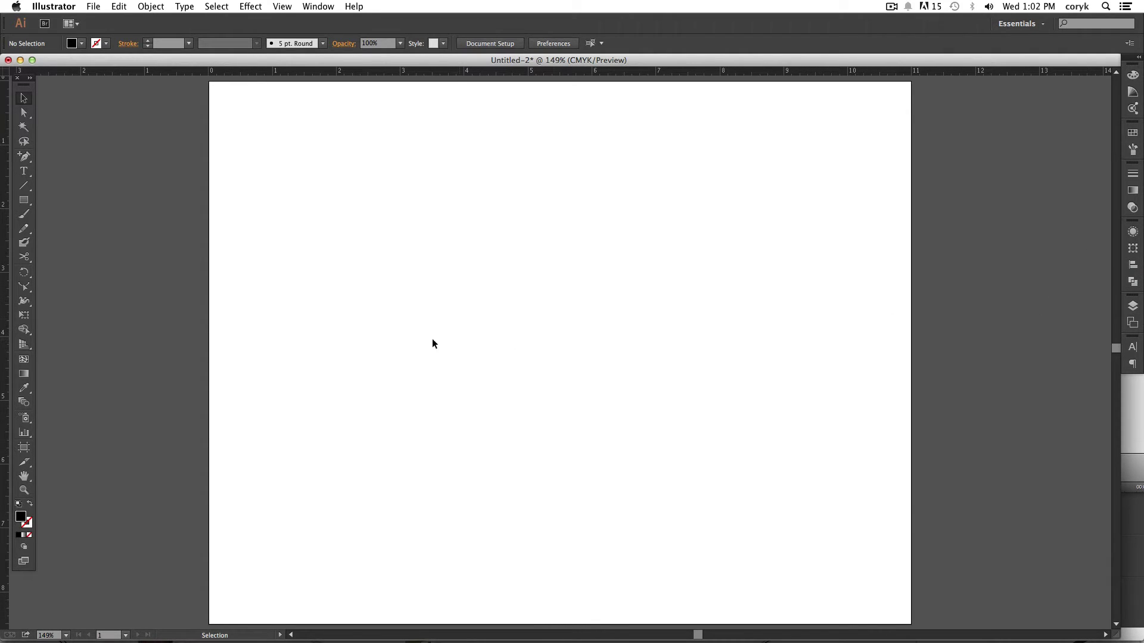
pyautogui.press('m')
pyautogui.moveTo(338, 178); pyautogui.dragTo(660, 458)
pyautogui.press('l')
pyautogui.moveTo(754, 290); pyautogui.dragTo(427, 543)
pyautogui.press('v')
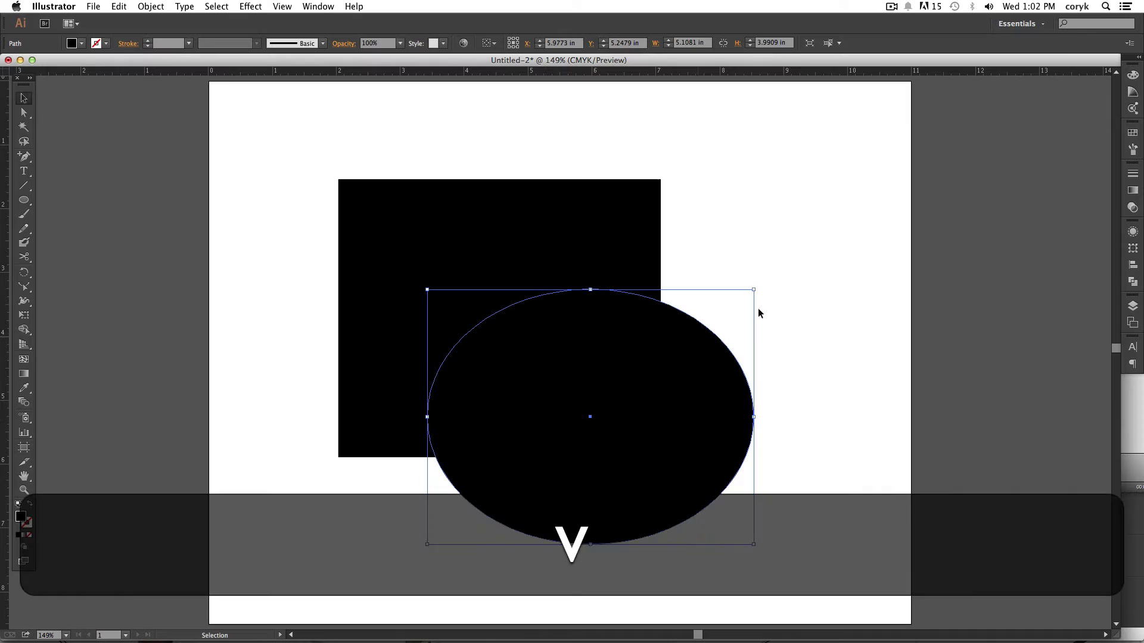
# - Fill the ellipse green and the rectangle purple, then select both shapes
pyautogui.click(1132, 74)
pyautogui.click(1031, 159)
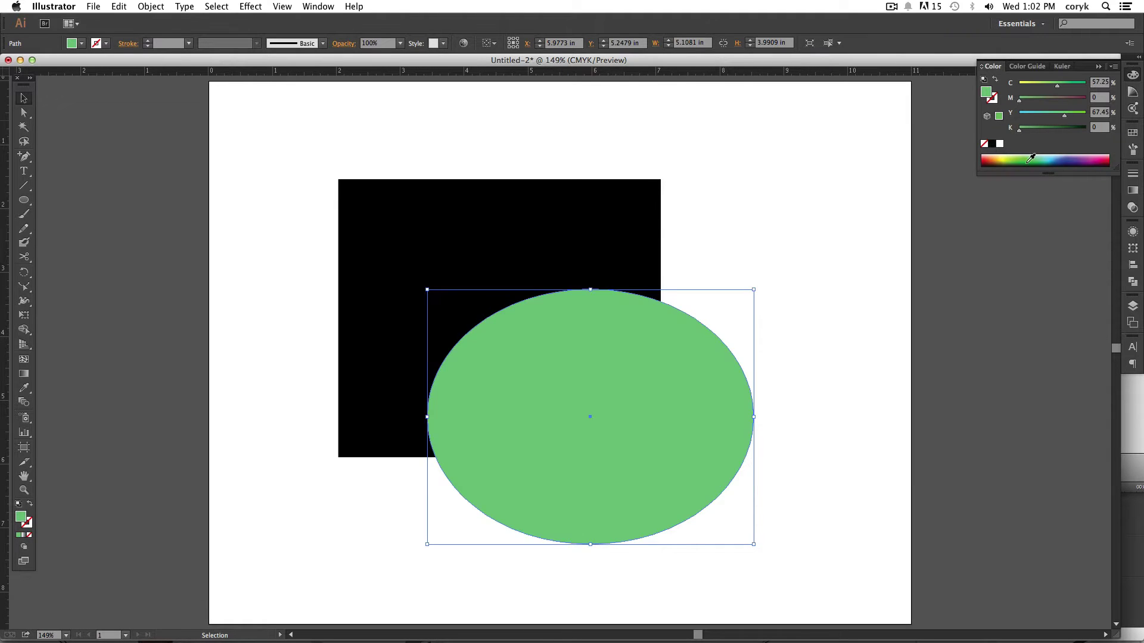
pyautogui.click(630, 233)
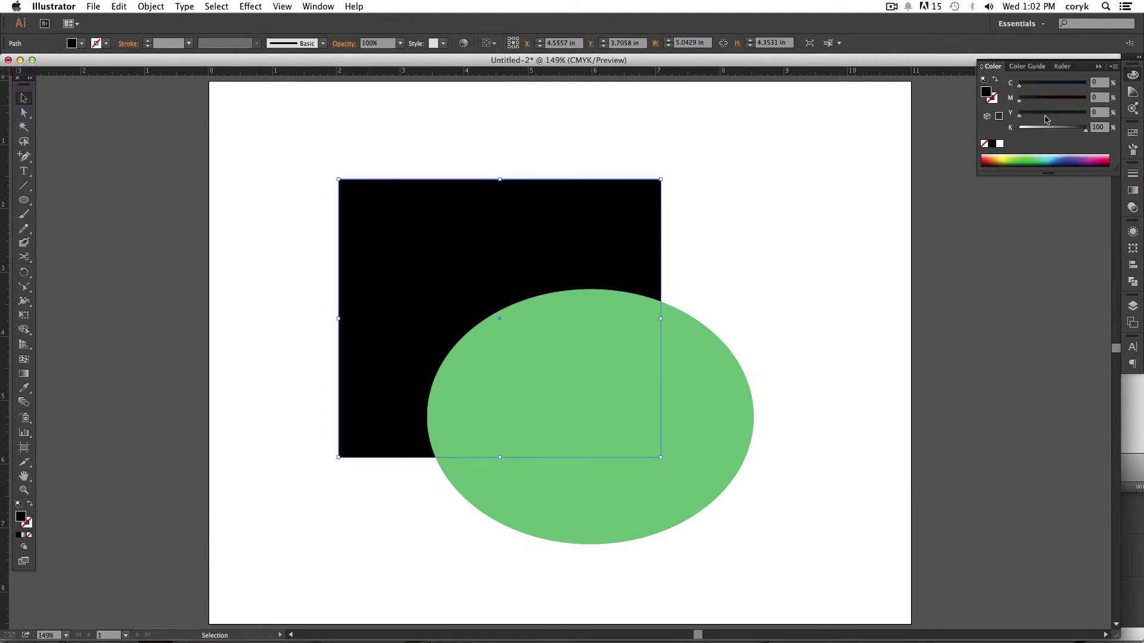
pyautogui.click(1089, 159)
pyautogui.click(764, 289)
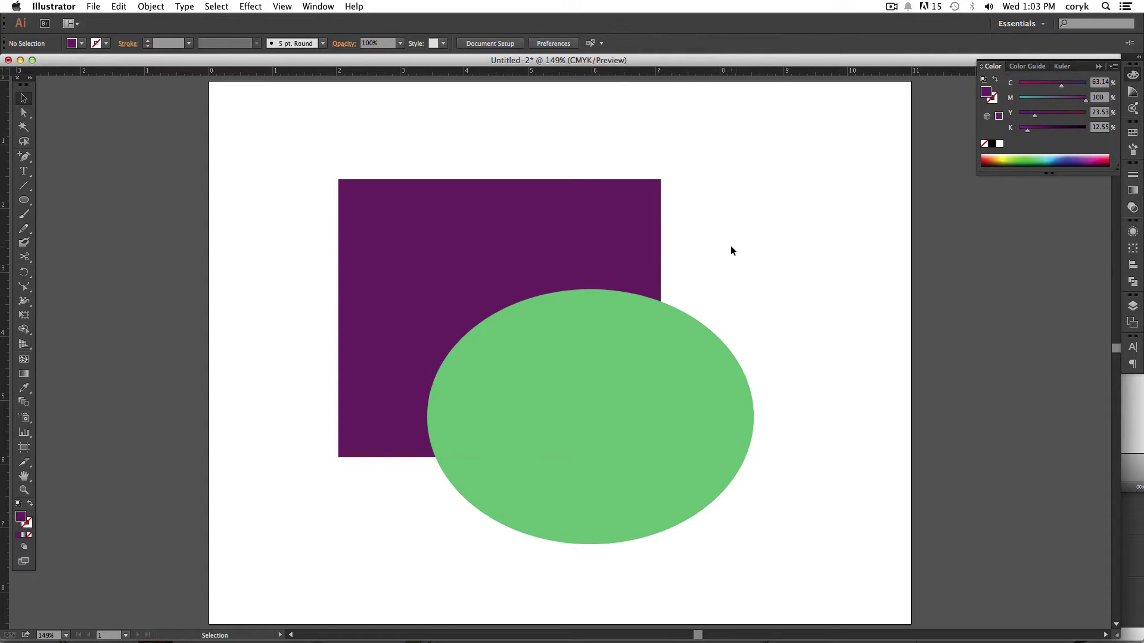
pyautogui.press('super+y')
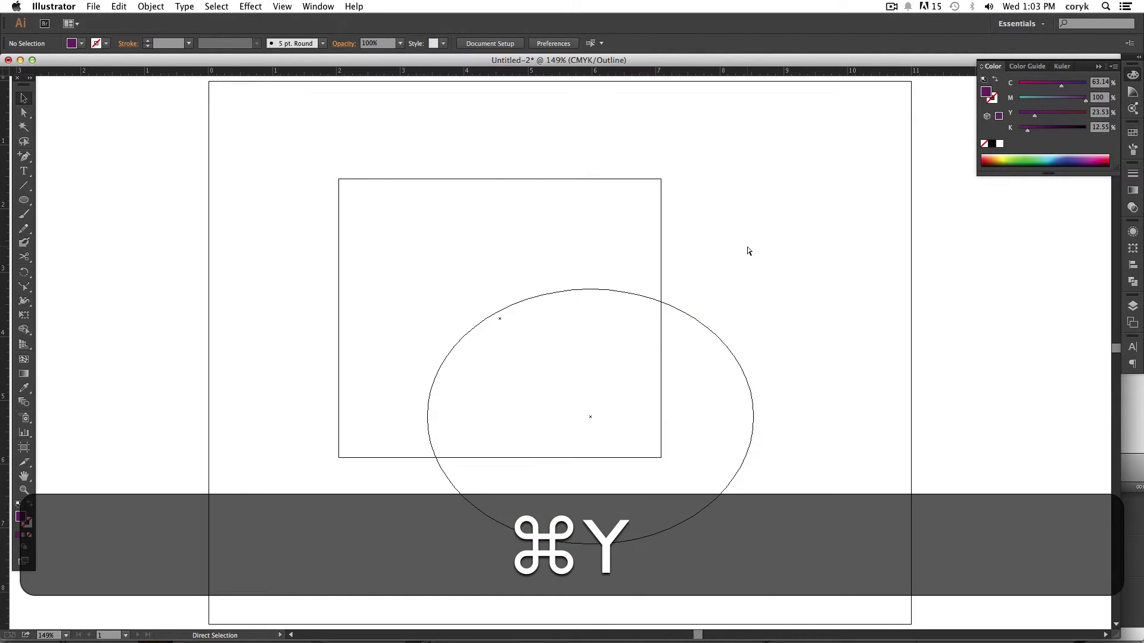
pyautogui.press('super+y')
pyautogui.moveTo(742, 249); pyautogui.dragTo(505, 435)
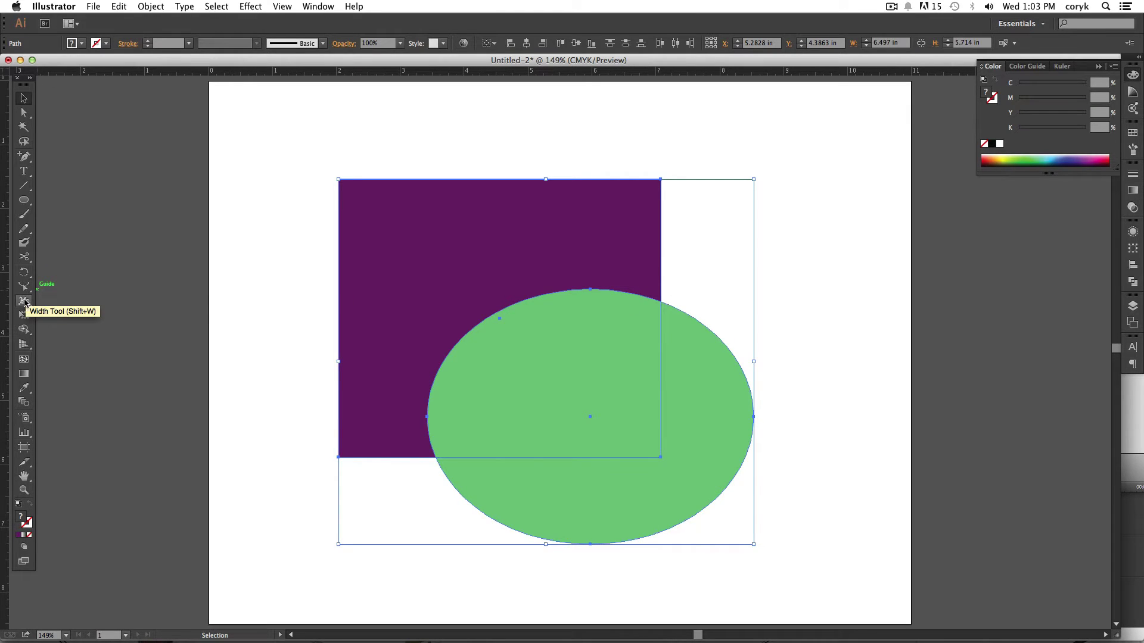
# - With Shape Builder, turn the ellipse region outside the rectangle into a separate purple piece
pyautogui.press('shift')
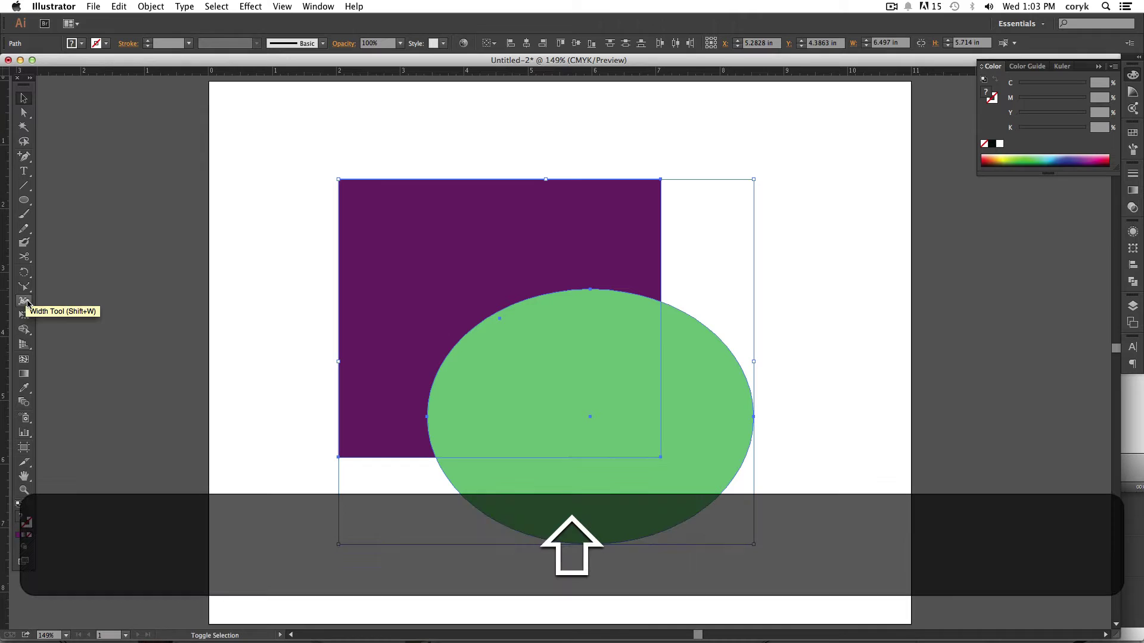
pyautogui.hotkey('shift', 'm')
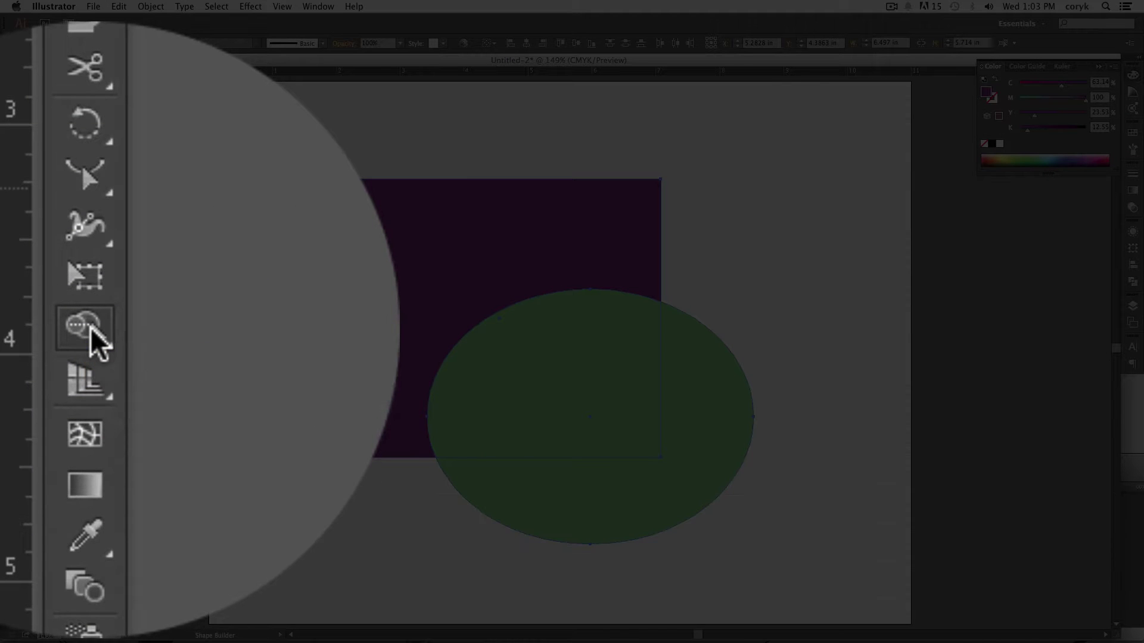
pyautogui.click(24, 329)
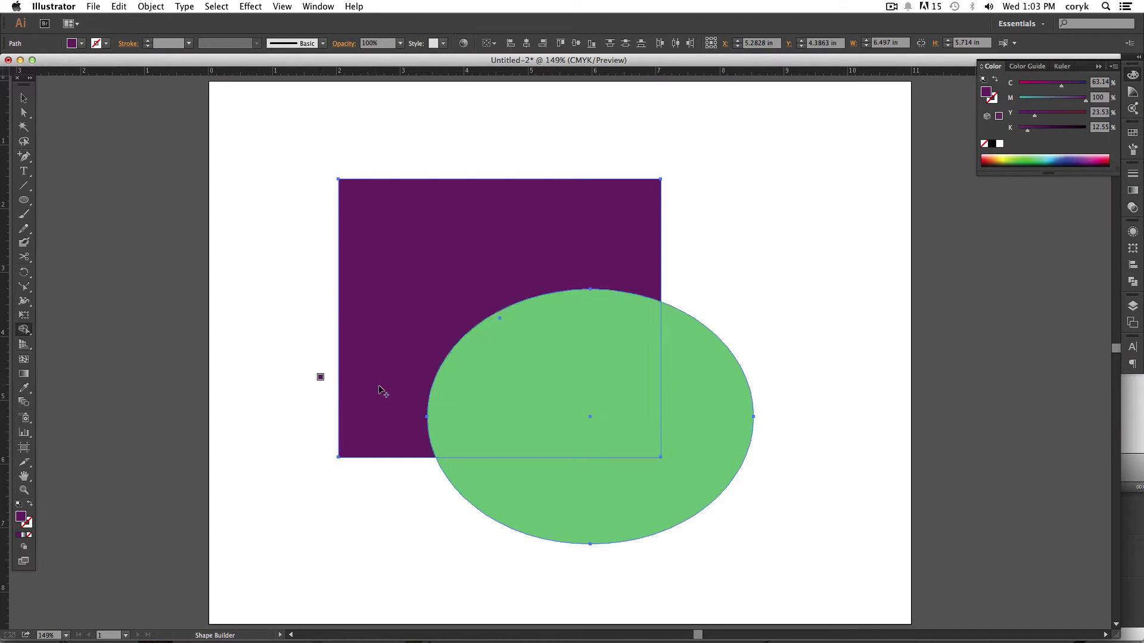
pyautogui.click(700, 445)
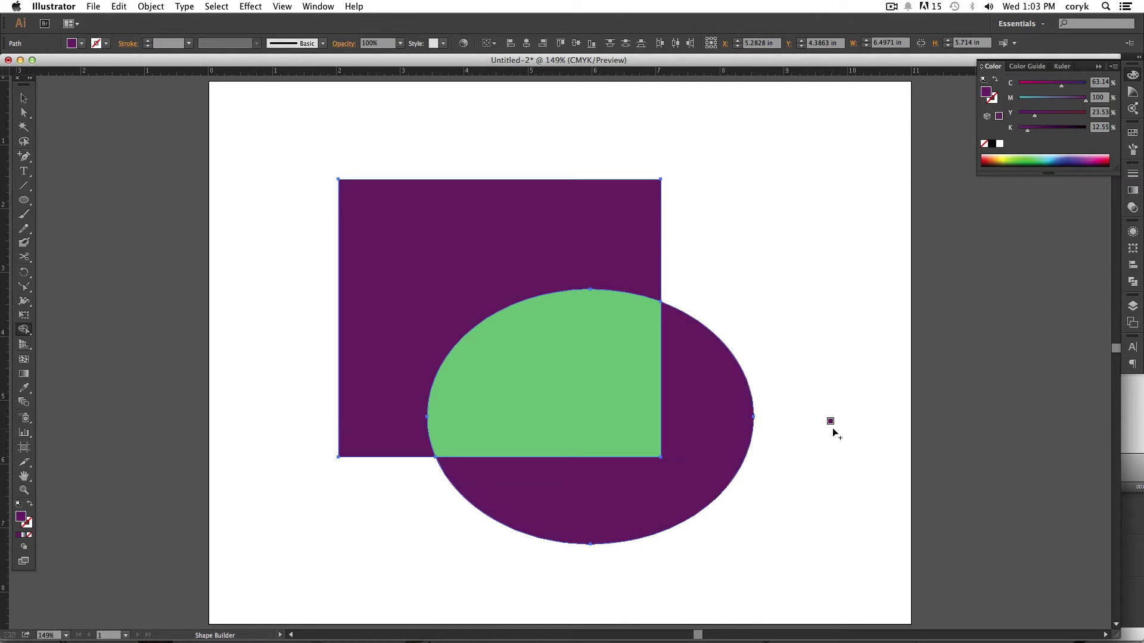
# - Pull the purple and green pieces apart to check the split, undo, and select all pieces
pyautogui.press('v')
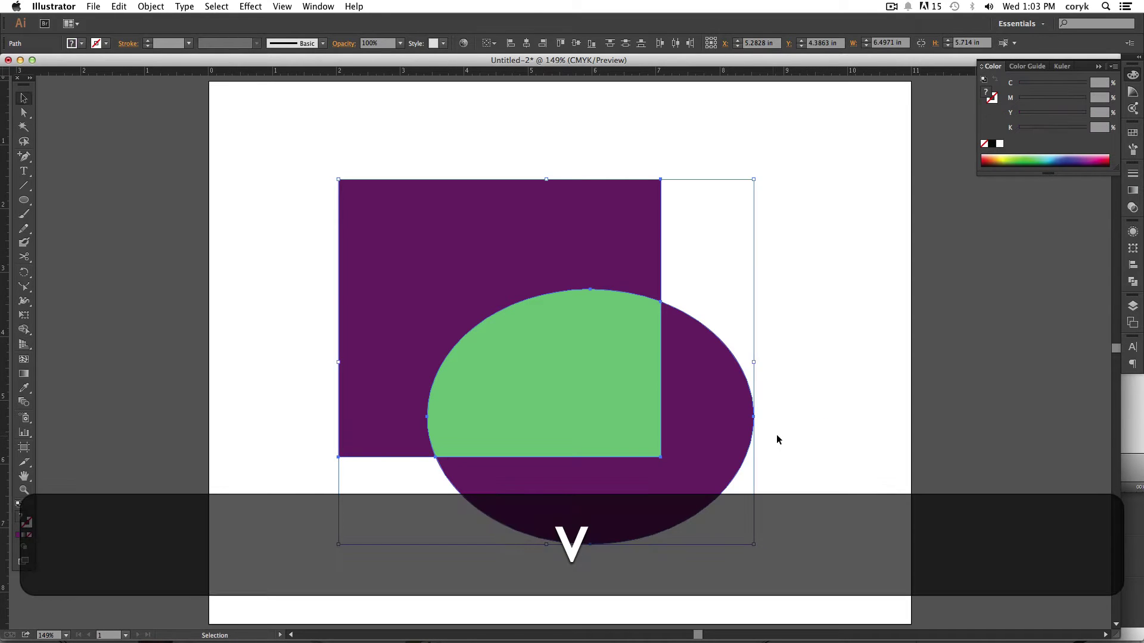
pyautogui.click(768, 437)
pyautogui.moveTo(723, 457); pyautogui.dragTo(766, 490)
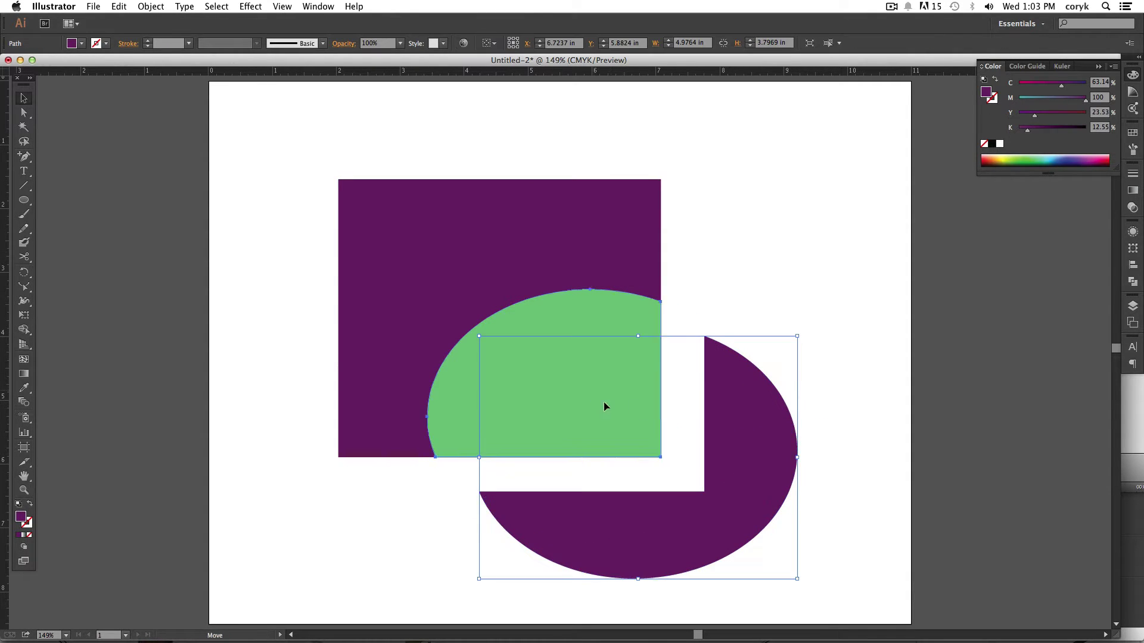
pyautogui.moveTo(636, 457); pyautogui.dragTo(653, 478)
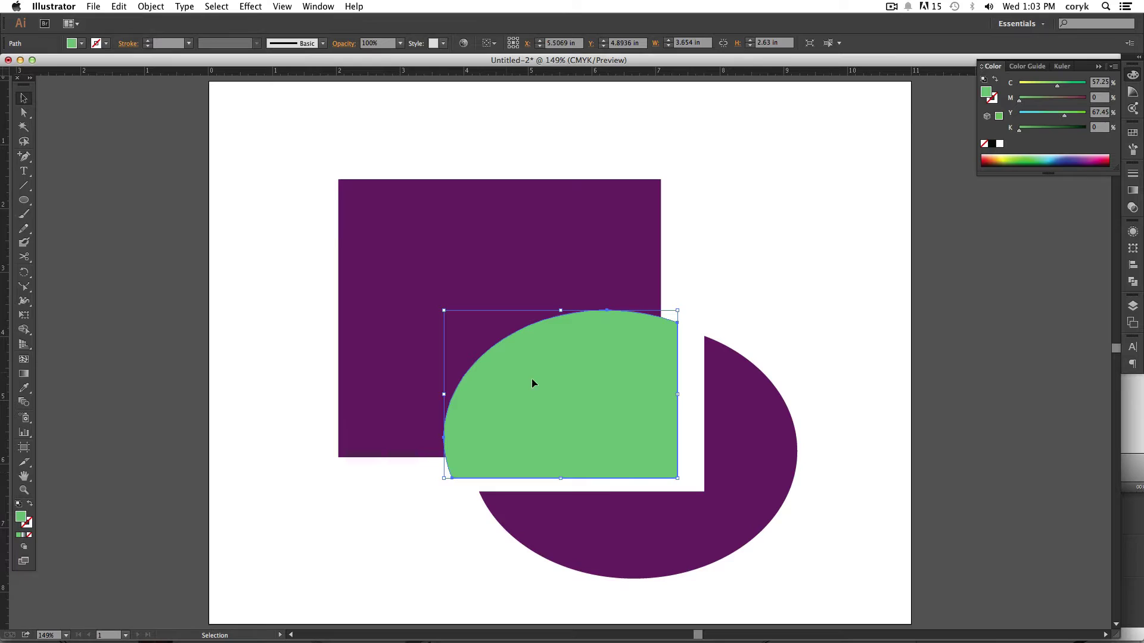
pyautogui.press('super+z')
pyautogui.press('super+z')
pyautogui.press('super+z')
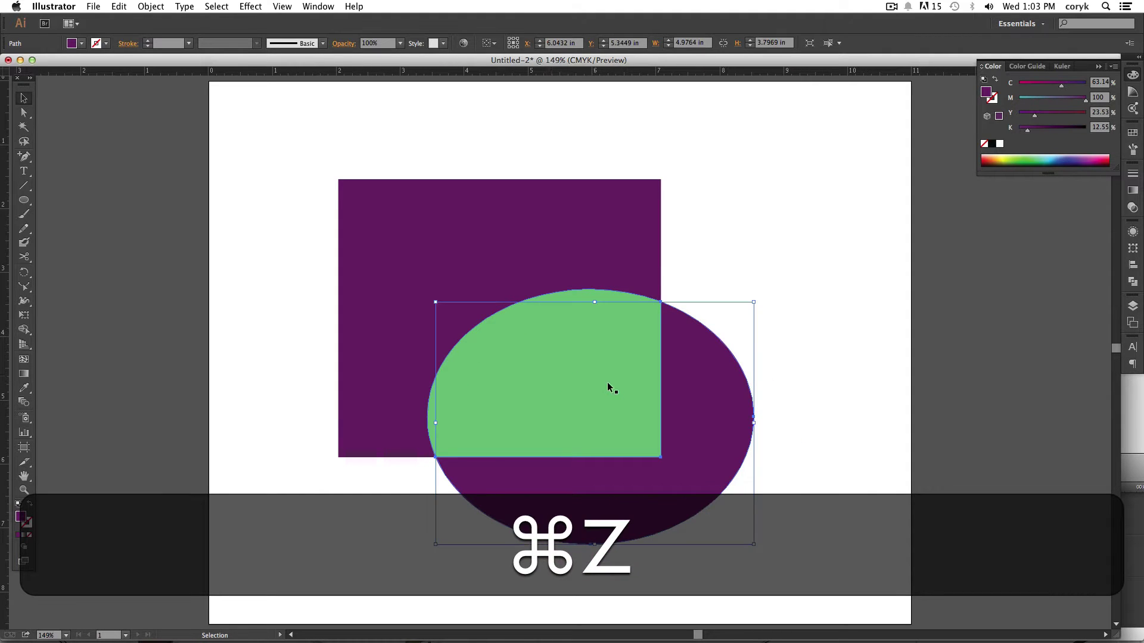
pyautogui.press('super+a')
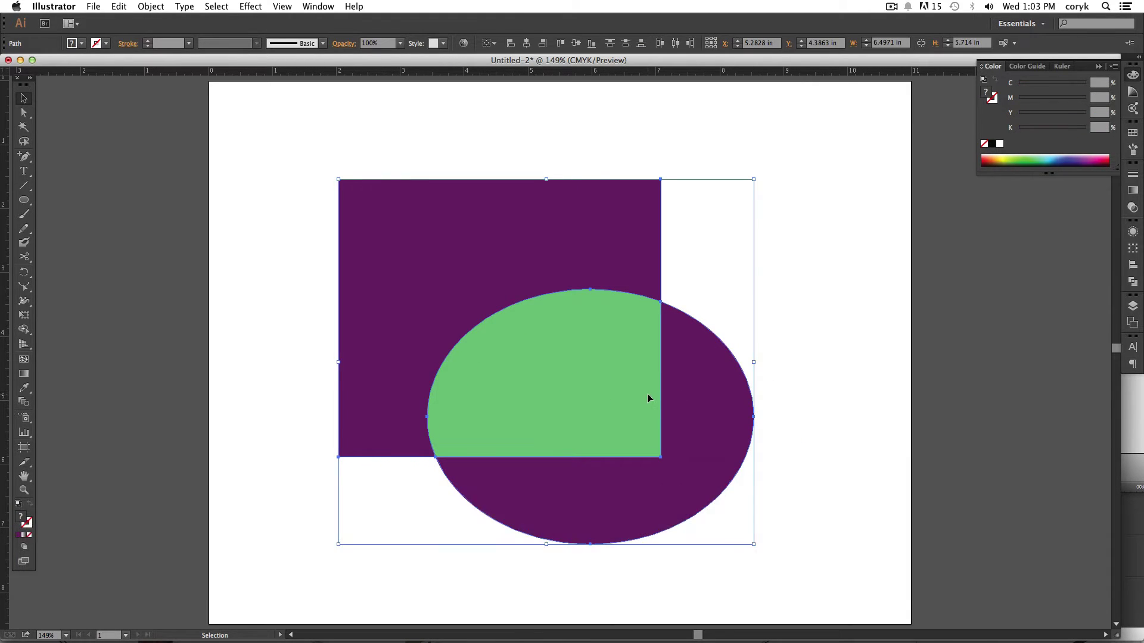
pyautogui.hotkey('shift', 'm')
pyautogui.moveTo(693, 417)
pyautogui.mouseDown()
pyautogui.moveTo(574, 352)
pyautogui.moveTo(555, 371)
pyautogui.mouseUp()
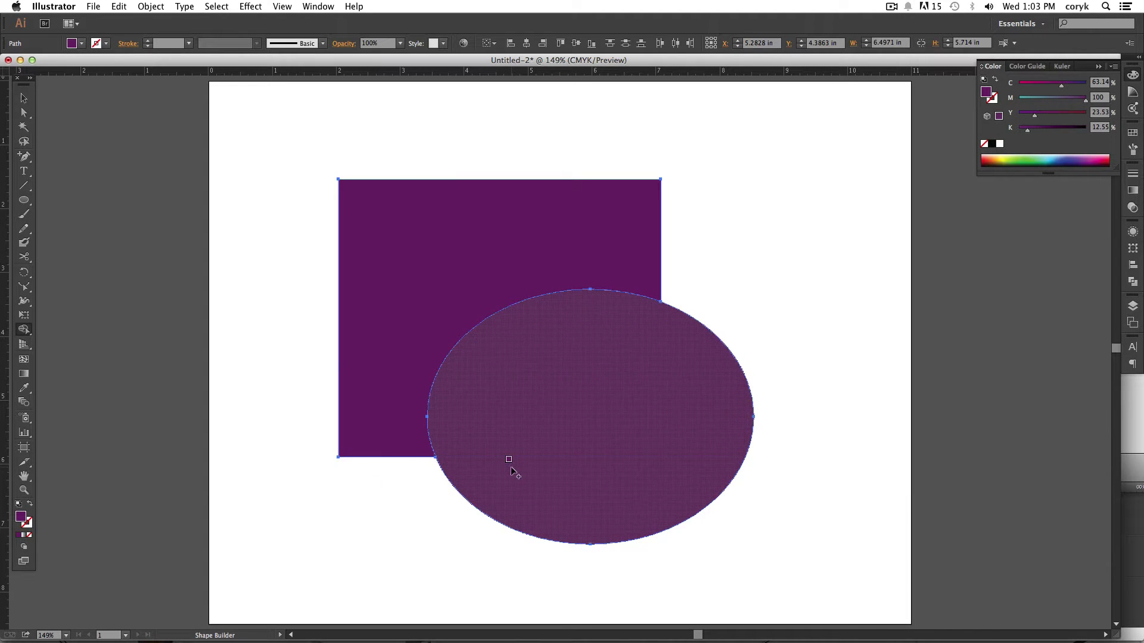
pyautogui.press('v')
pyautogui.moveTo(510, 466); pyautogui.dragTo(576, 538)
pyautogui.click(395, 337)
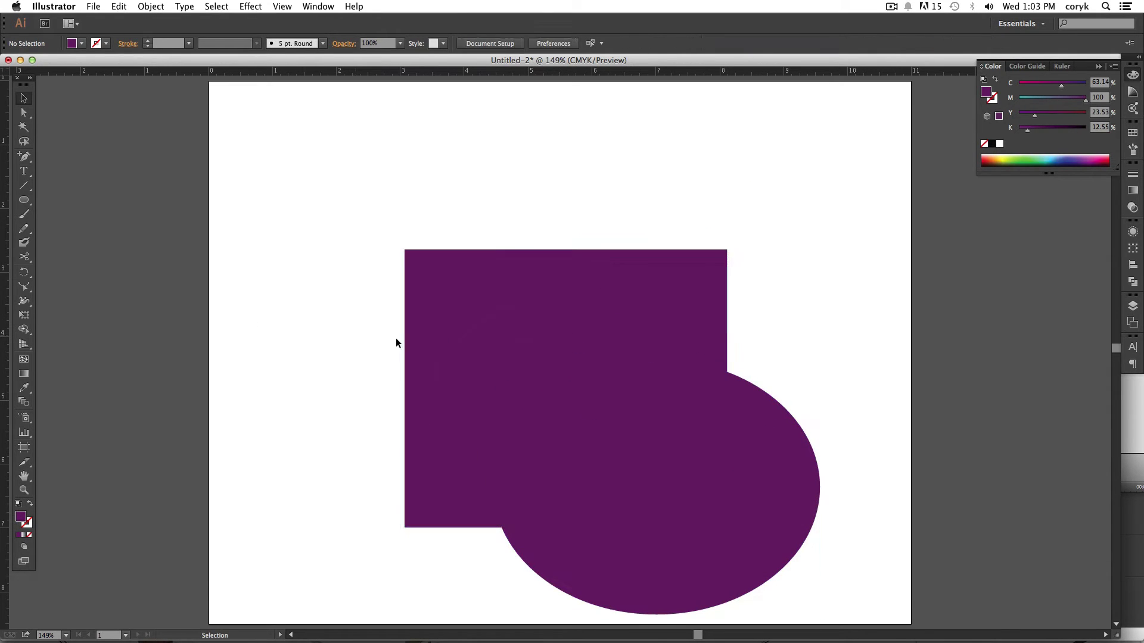
pyautogui.press('cmd+z')
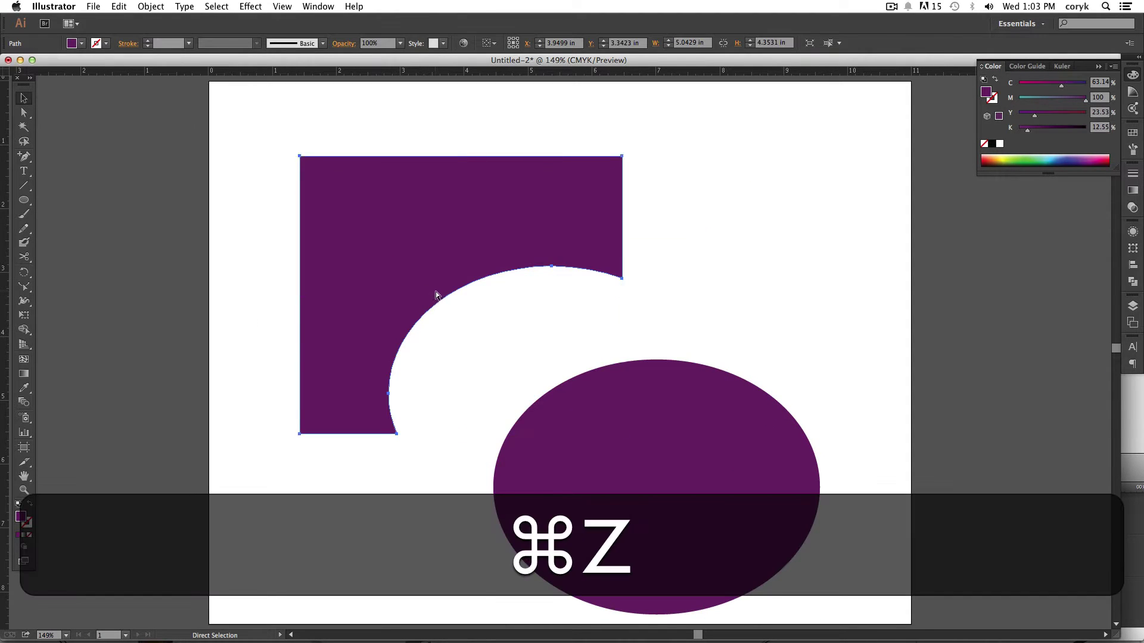
pyautogui.press('super+z')
pyautogui.press('super+z')
pyautogui.press('super+z')
pyautogui.press('super+z')
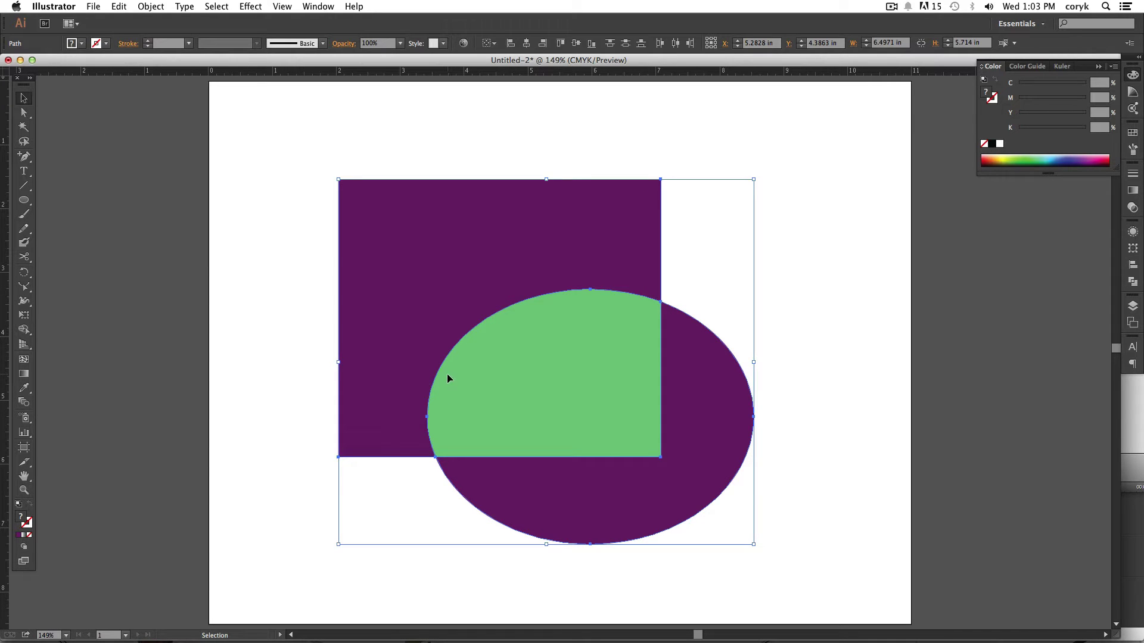
pyautogui.hotkey('shift', 'm')
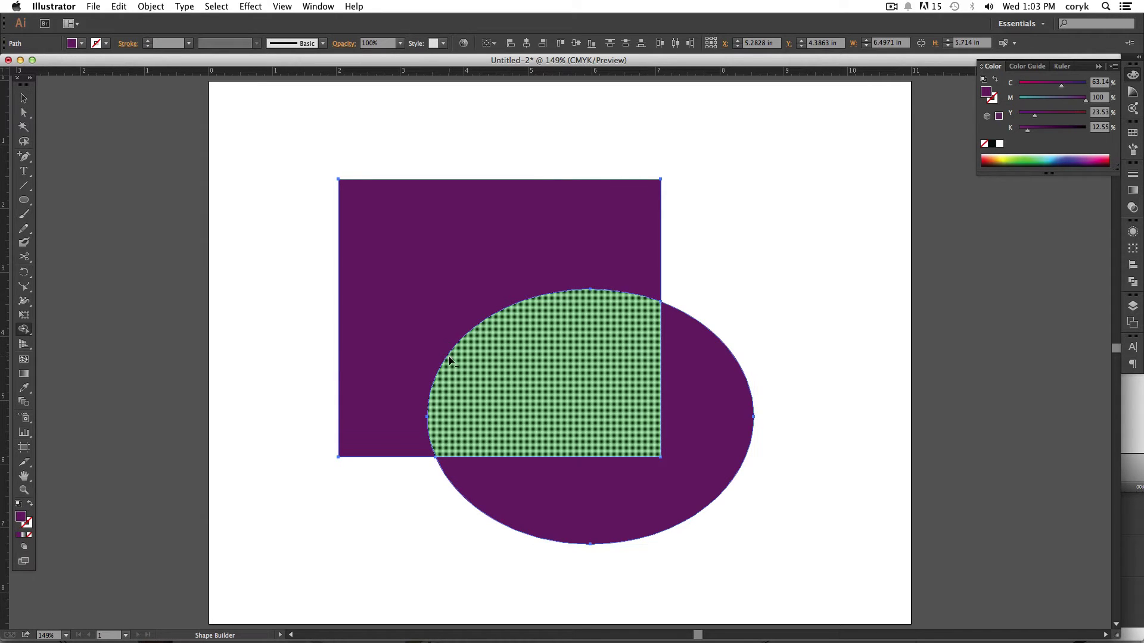
# - Option-click and Option-drag with Shape Builder to erase the rectangle and all remaining regions
pyautogui.press('alt')
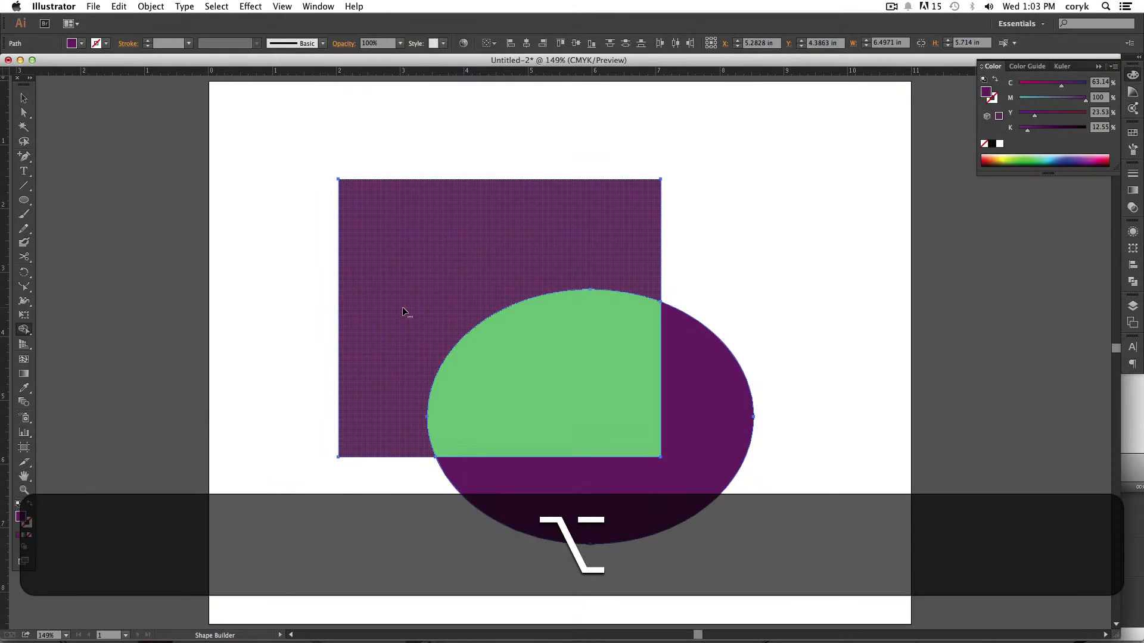
pyautogui.keyDown('alt'); pyautogui.click(402, 310); pyautogui.keyUp('alt')
pyautogui.moveTo(520, 370)
pyautogui.mouseDown()
pyautogui.moveTo(674, 457)
pyautogui.moveTo(670, 470)
pyautogui.mouseUp()
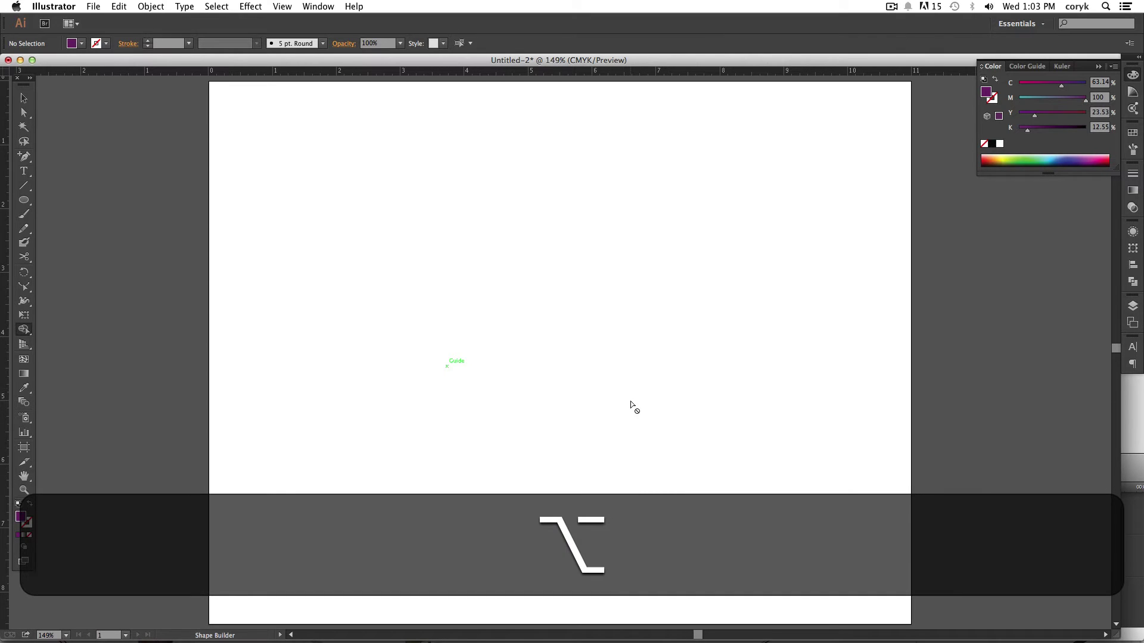
pyautogui.press('m')
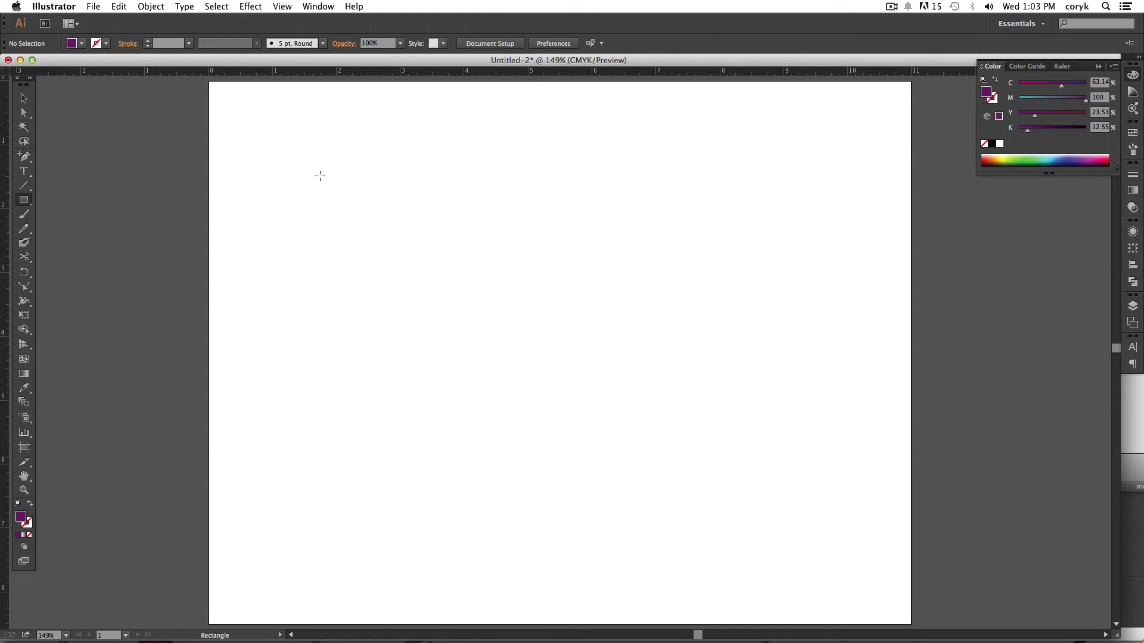
# - Draw a purple square with a smaller square inside, then Shape Builder-delete the inner square
pyautogui.moveTo(319, 174); pyautogui.dragTo(536, 392)
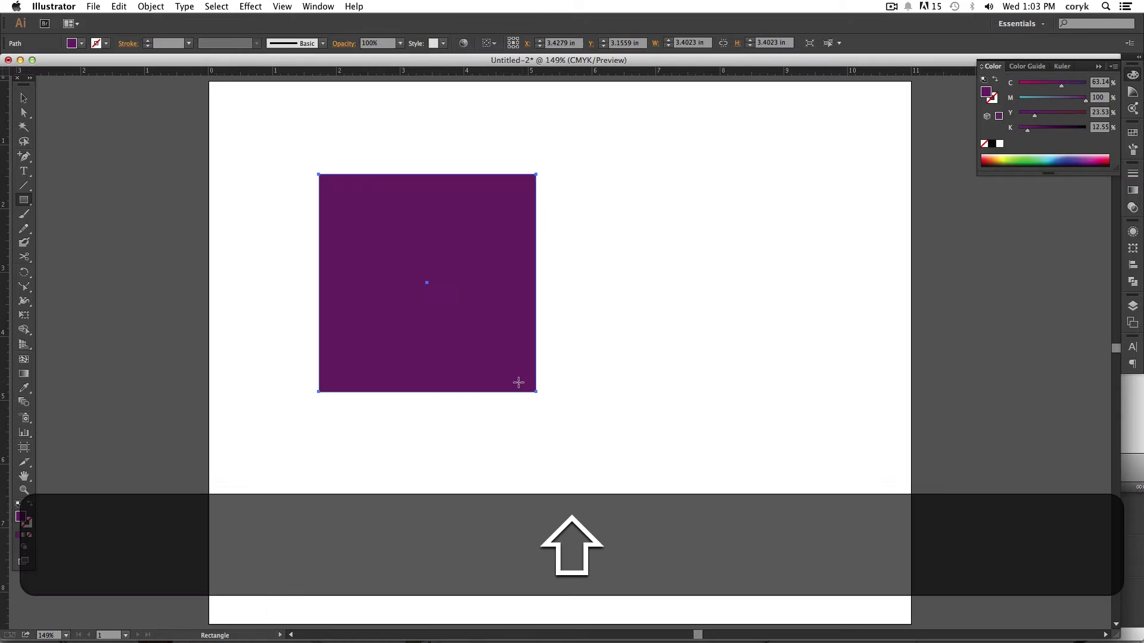
pyautogui.moveTo(328, 186); pyautogui.dragTo(525, 365)
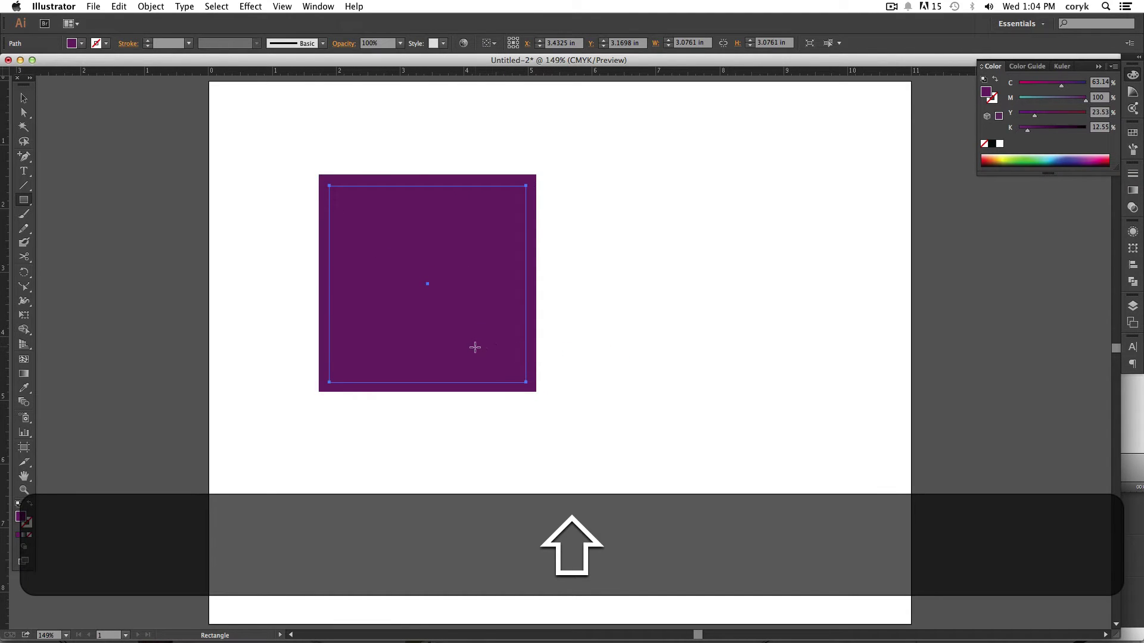
pyautogui.press('super+a')
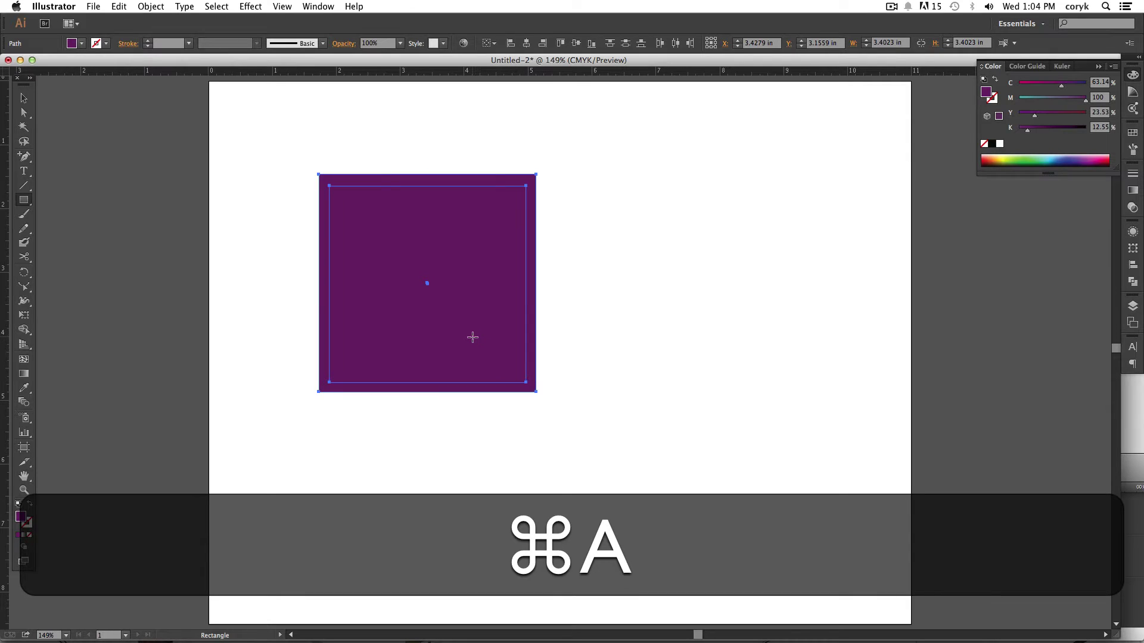
pyautogui.hotkey('shift', 'm')
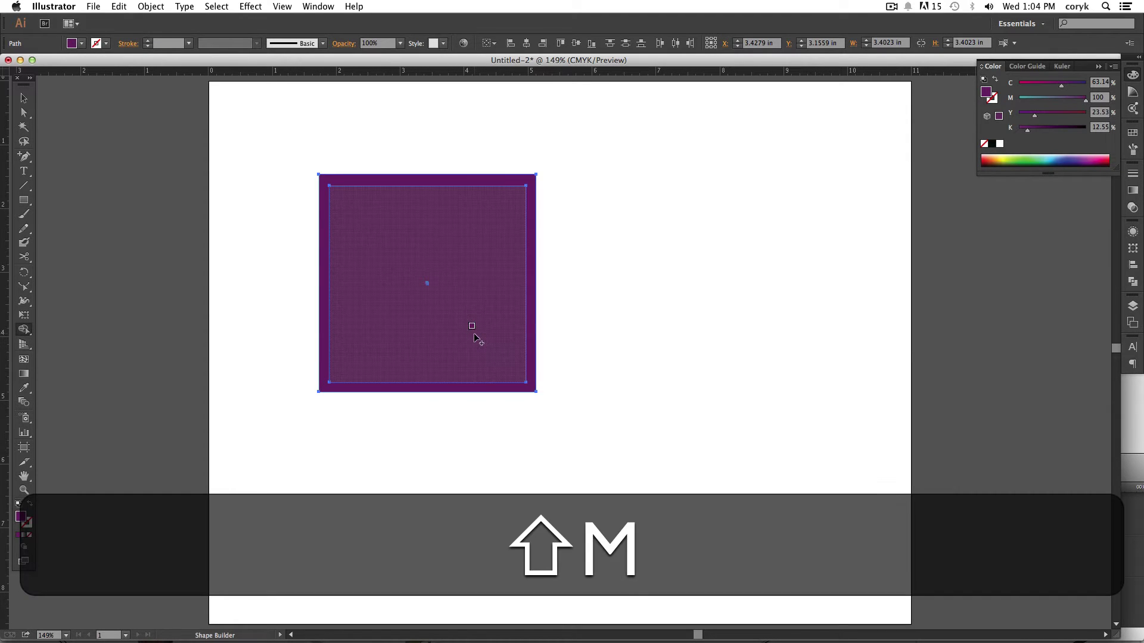
pyautogui.keyDown('alt'); pyautogui.click(476, 330); pyautogui.keyUp('alt')
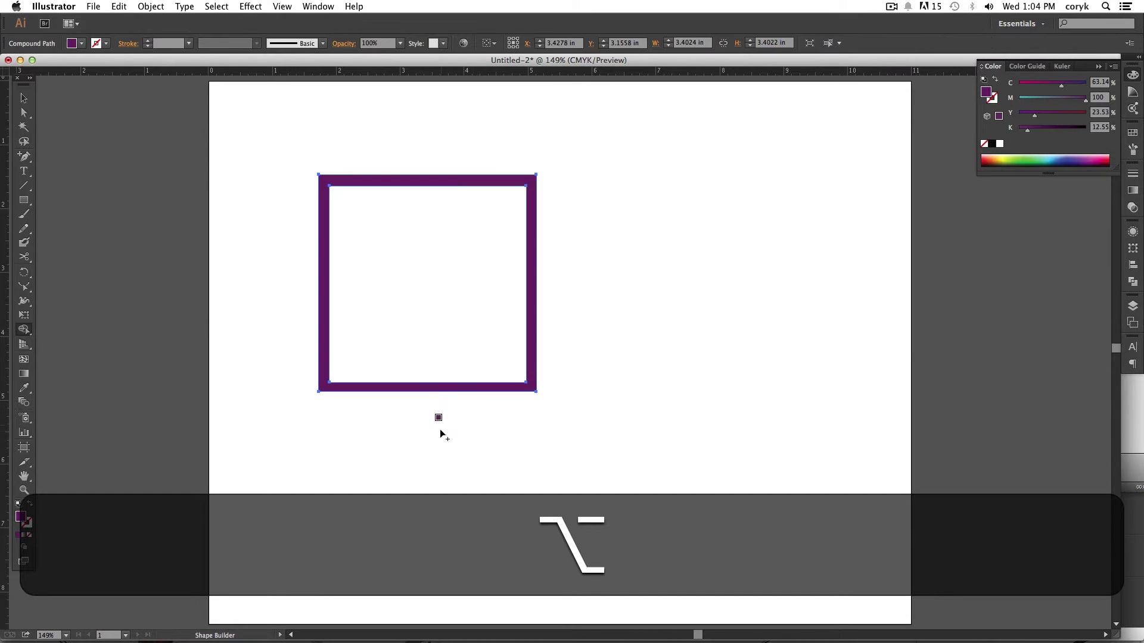
# - Option-drag copies of the purple frame down and right so four hollow squares overlap
pyautogui.press('v')
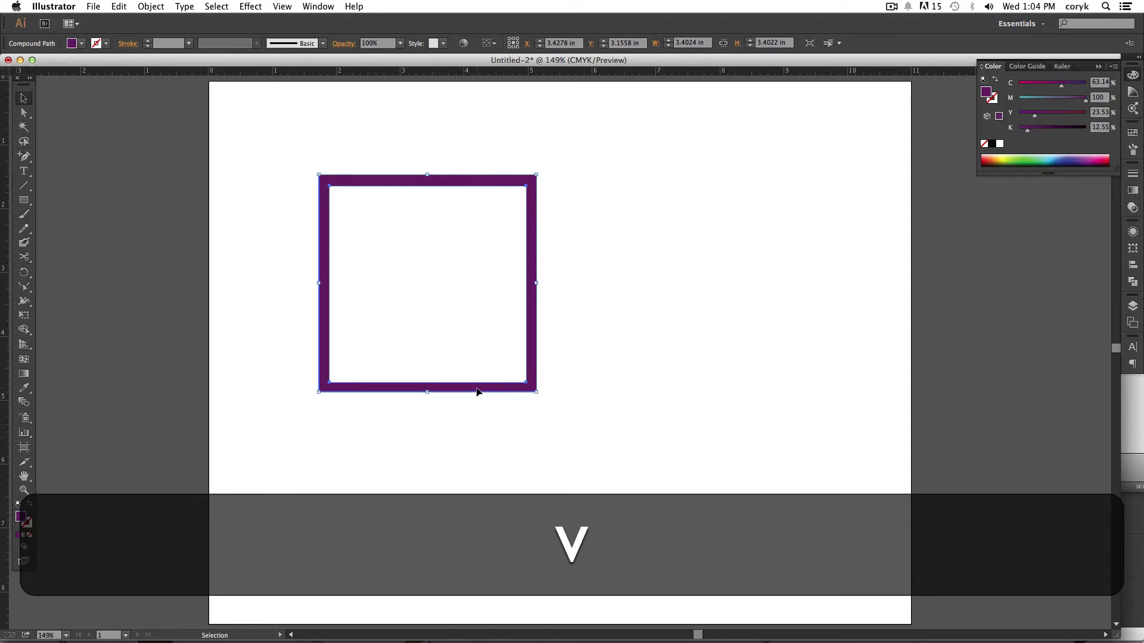
pyautogui.moveTo(477, 390); pyautogui.dragTo(538, 529)
pyautogui.moveTo(587, 470); pyautogui.dragTo(504, 422)
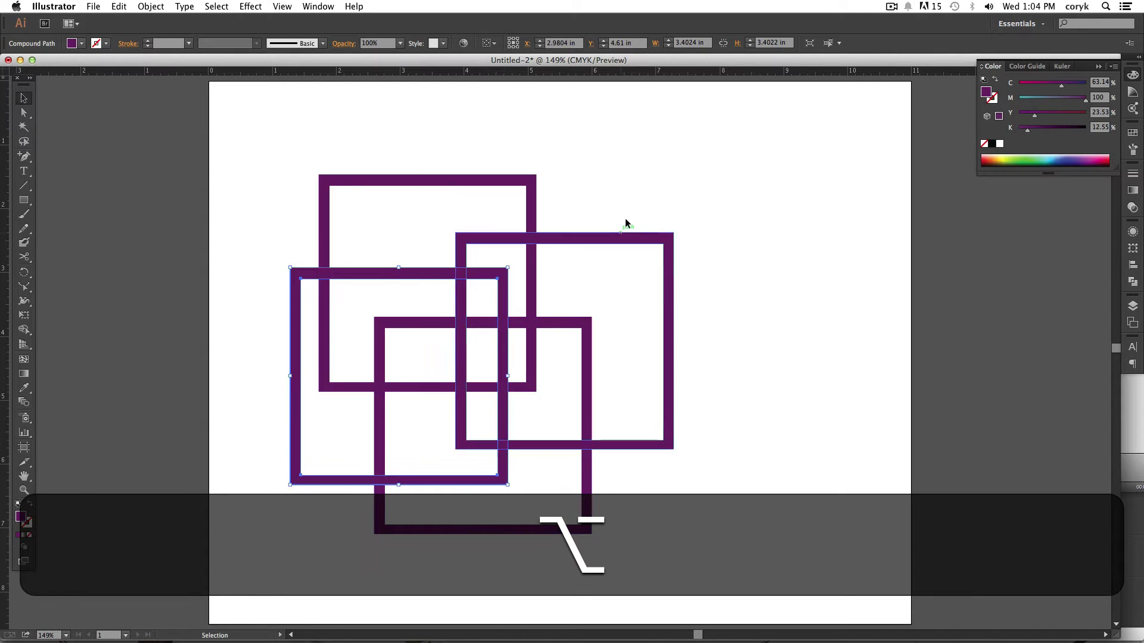
pyautogui.hotkey('shift', 'm')
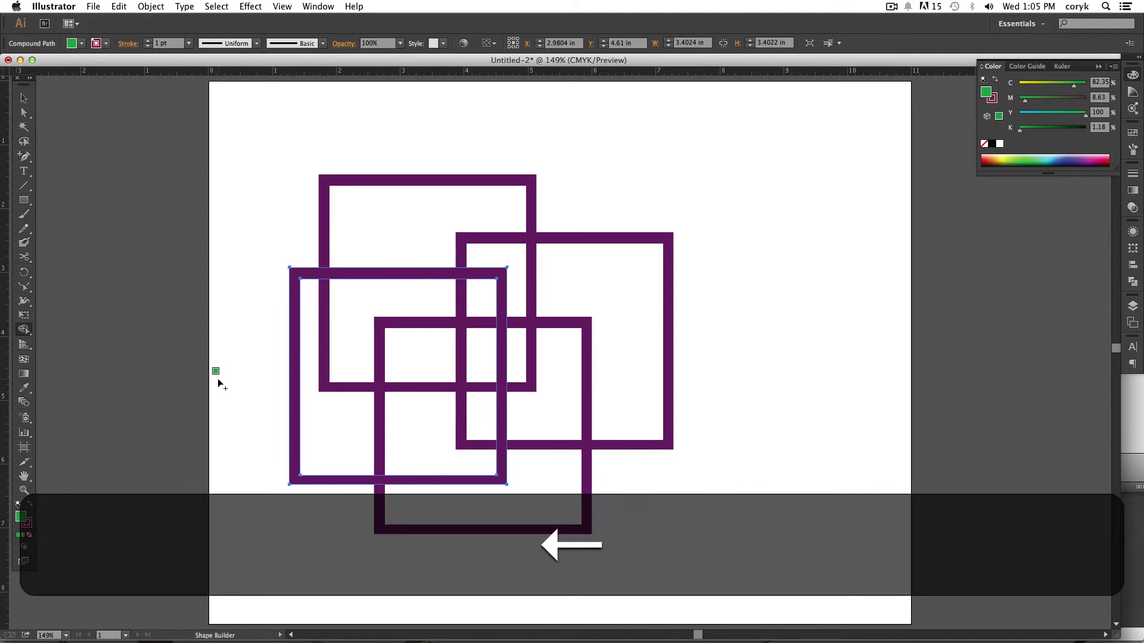
# - In Shape Builder Tool Options, set Pick Color From to Artwork and confirm with OK
pyautogui.doubleClick(24, 329)
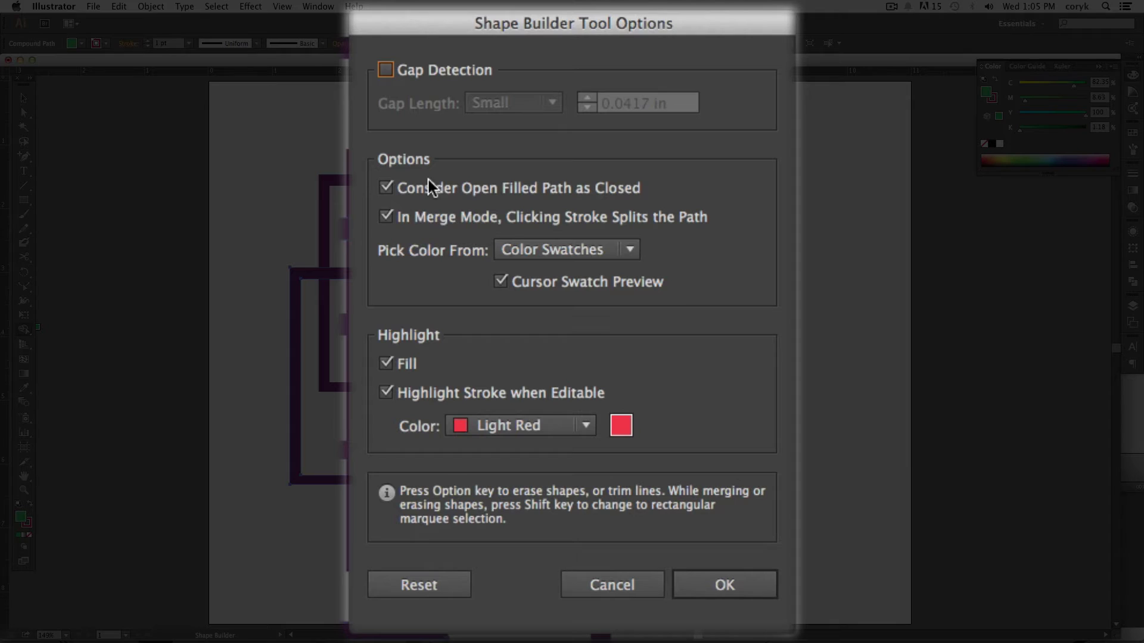
pyautogui.click(605, 248)
pyautogui.click(580, 301)
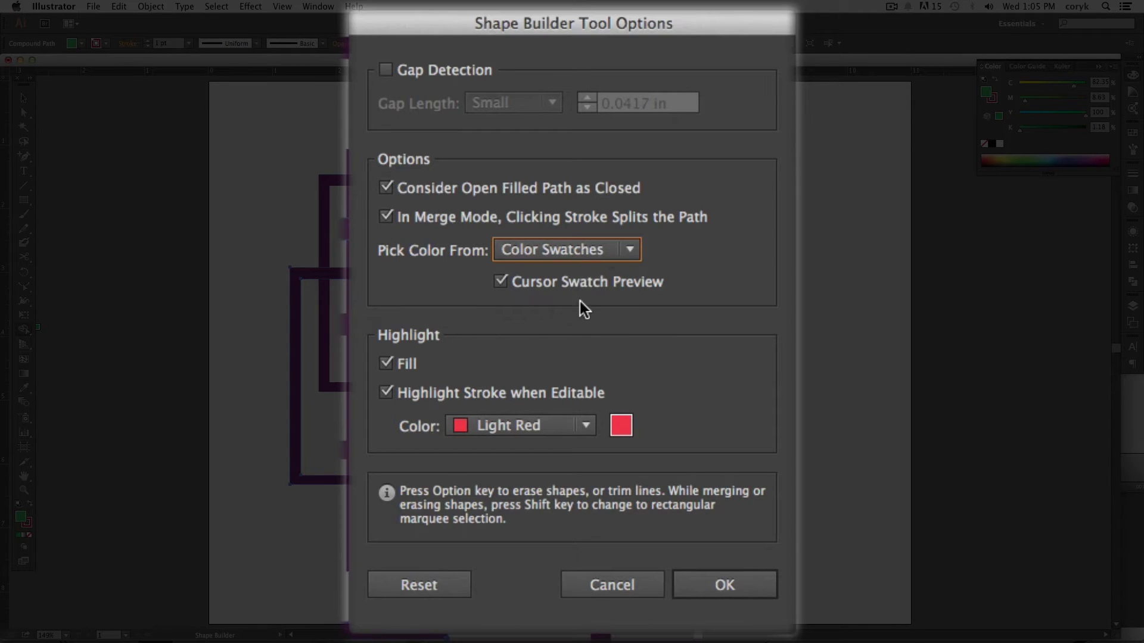
pyautogui.click(593, 251)
pyautogui.click(578, 277)
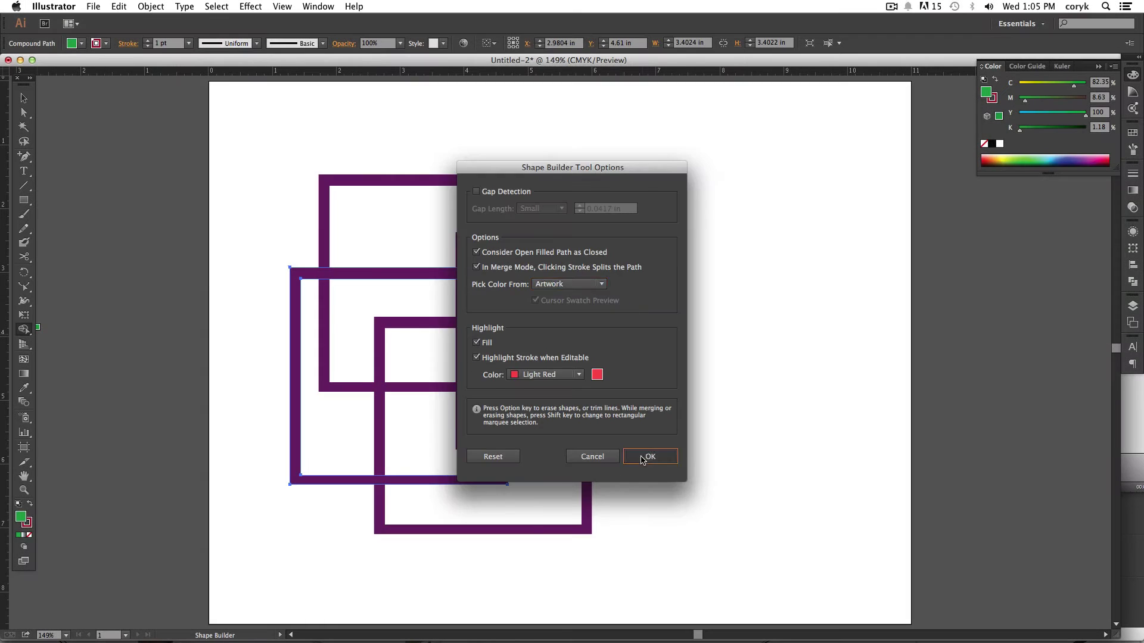
pyautogui.click(685, 587)
# - Recolour the right frame teal, the bottom frame grey-blue and the lower-left frame magenta
pyautogui.press('v')
pyautogui.click(623, 446)
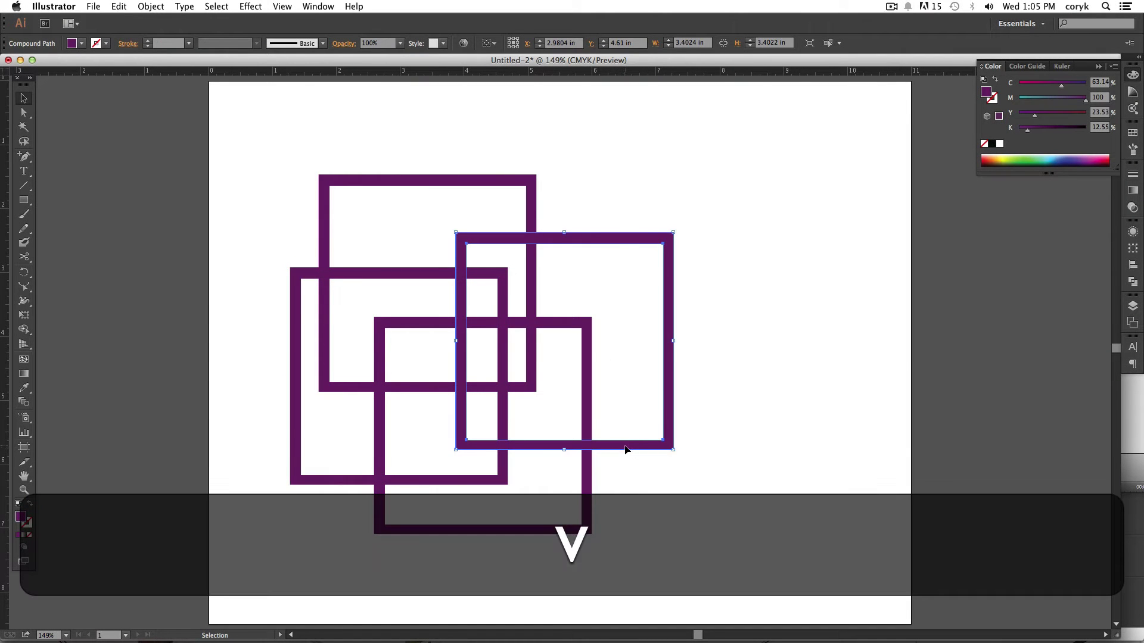
pyautogui.moveTo(1037, 99); pyautogui.dragTo(1019, 98)
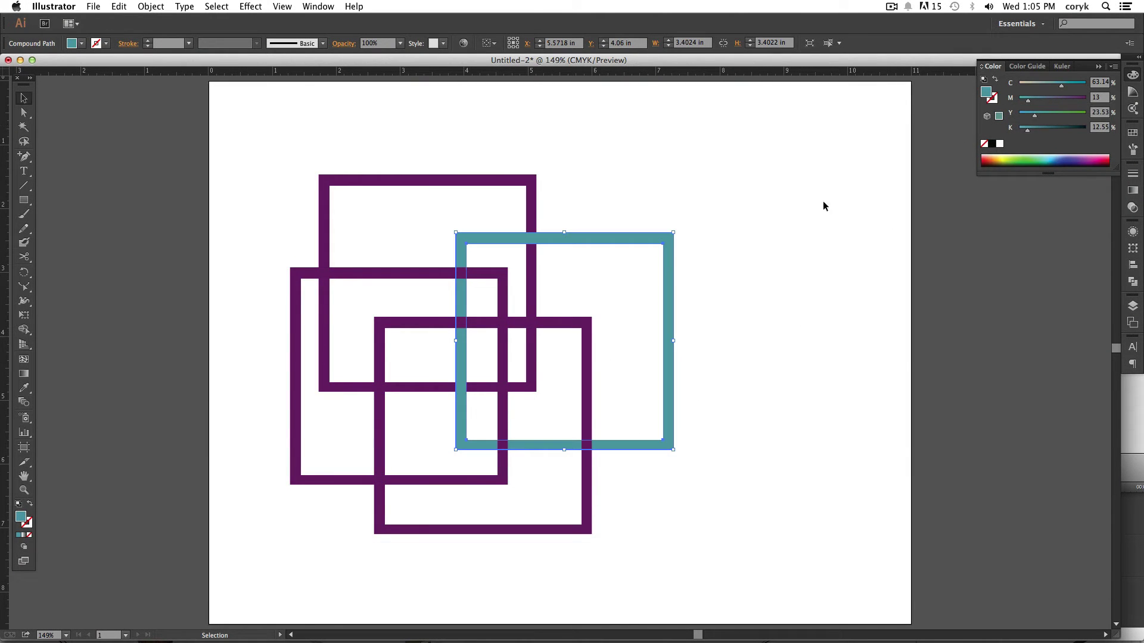
pyautogui.click(489, 323)
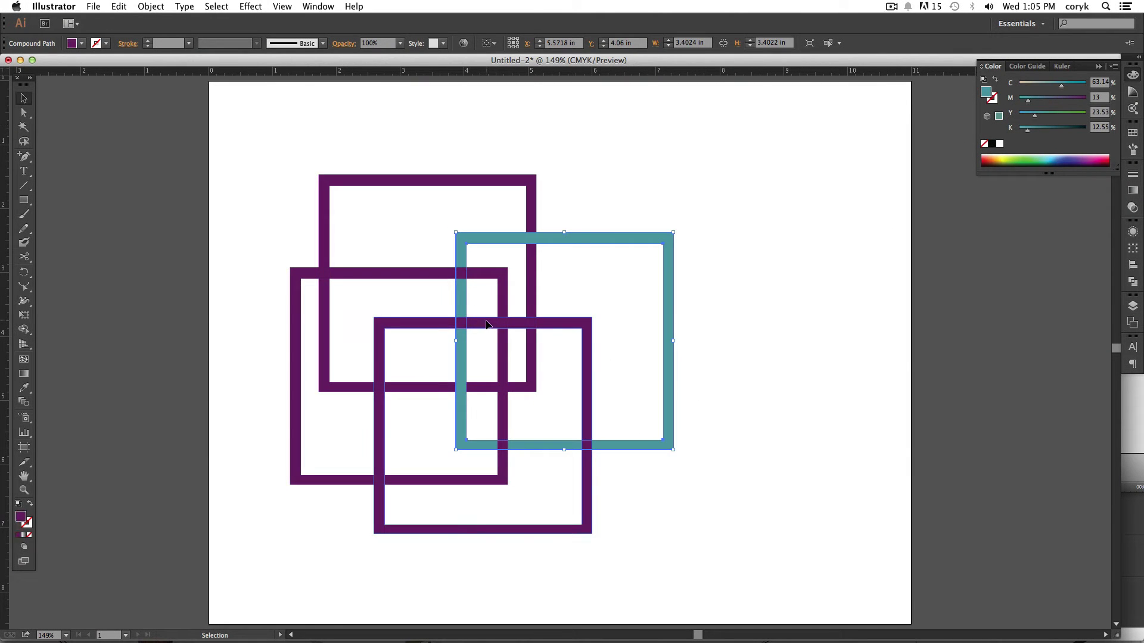
pyautogui.click(1054, 100)
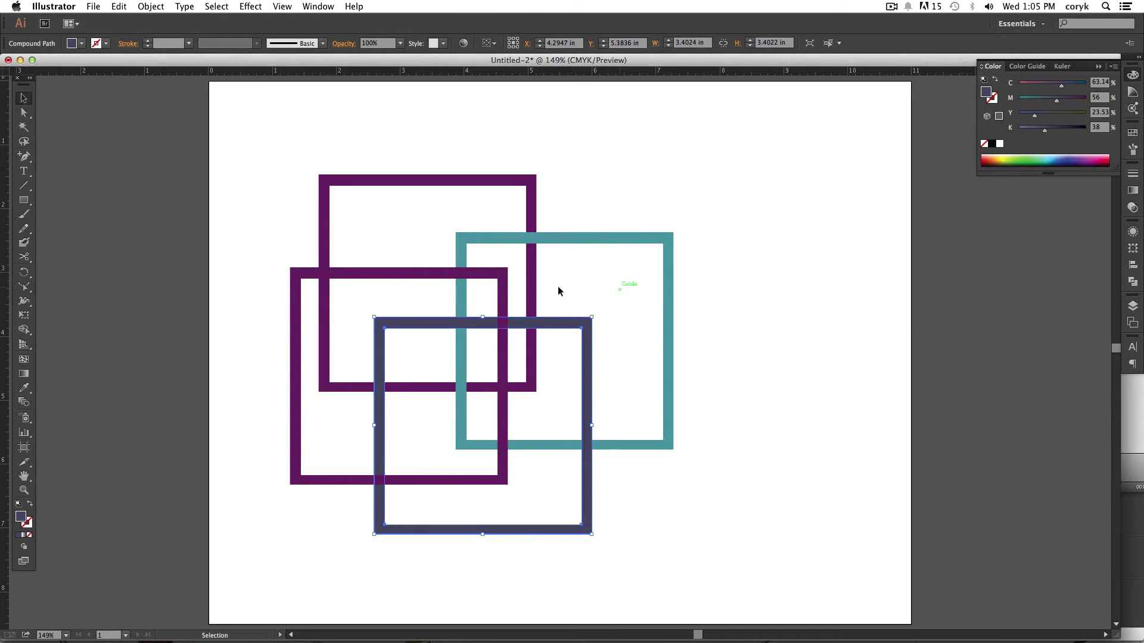
pyautogui.click(461, 274)
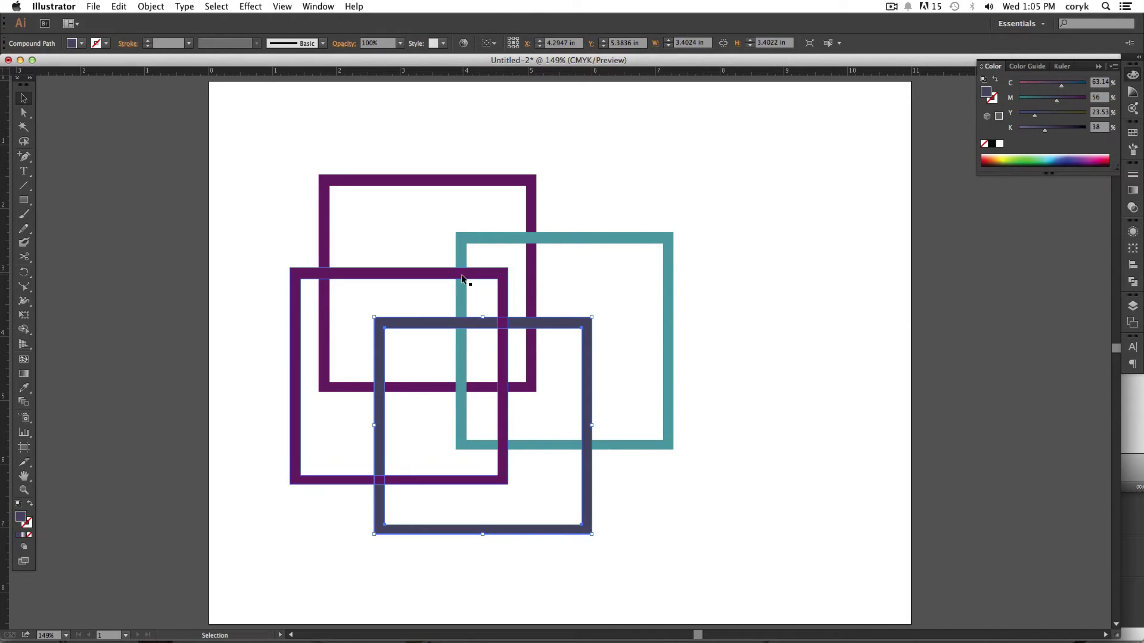
pyautogui.click(1030, 84)
pyautogui.click(597, 186)
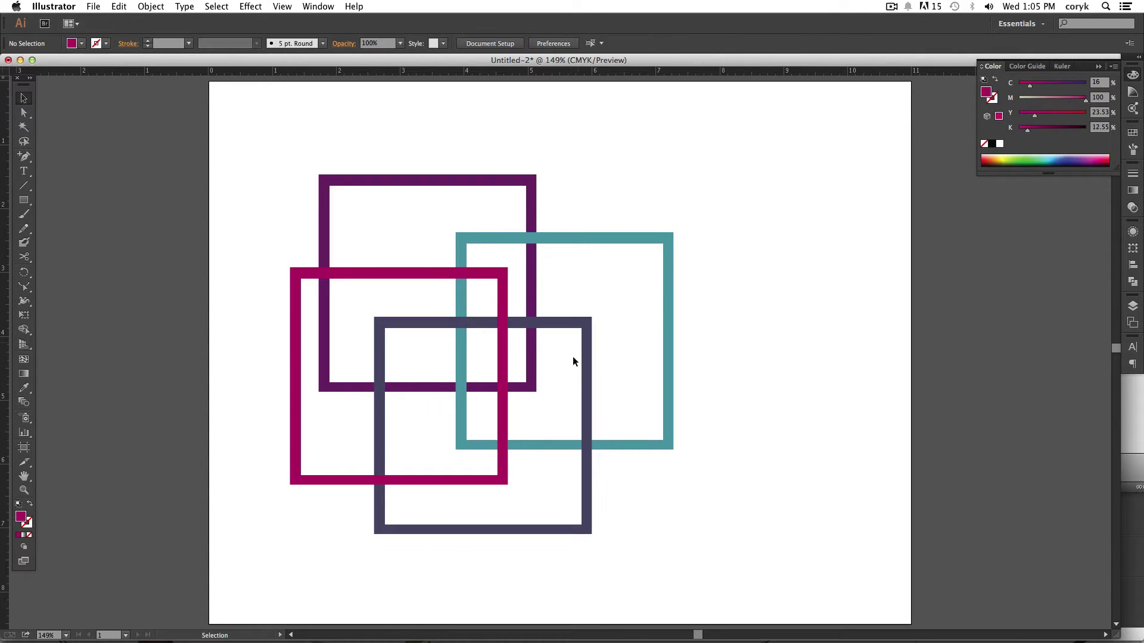
# - Select all four frames and merge the magenta overlap segments into one magenta shape
pyautogui.press('shift')
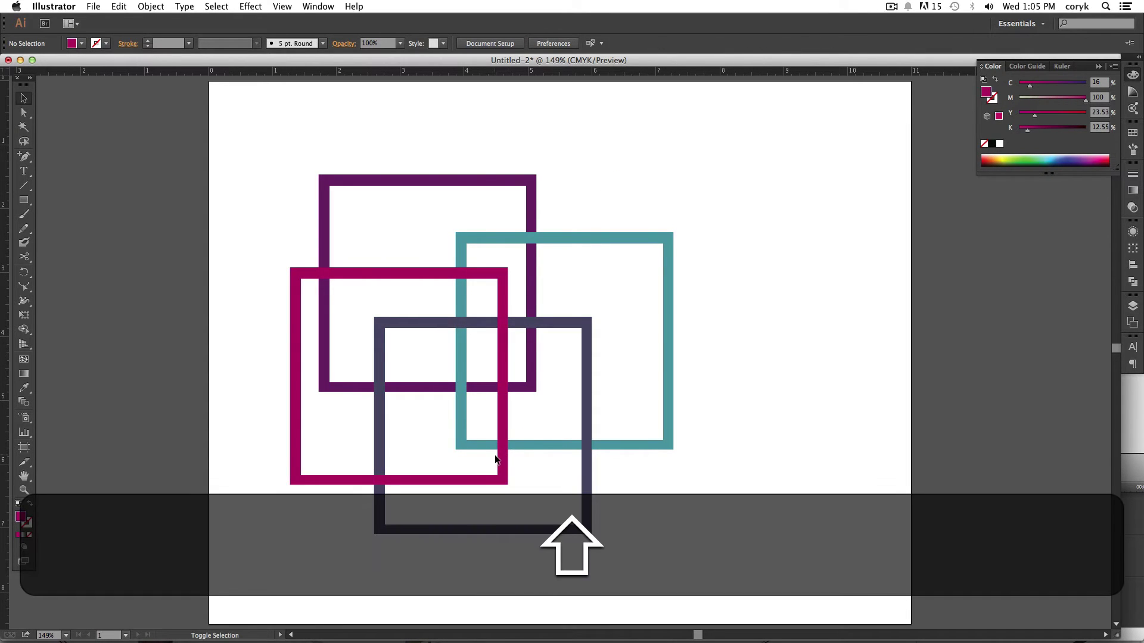
pyautogui.press('shift+super+a')
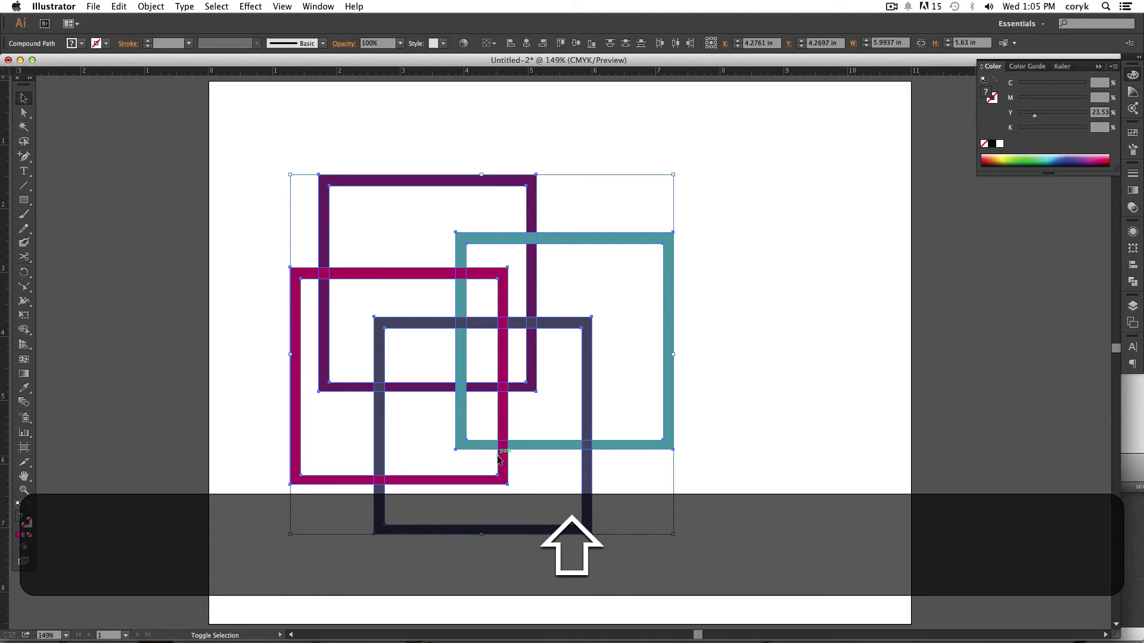
pyautogui.hotkey('shift', 'm')
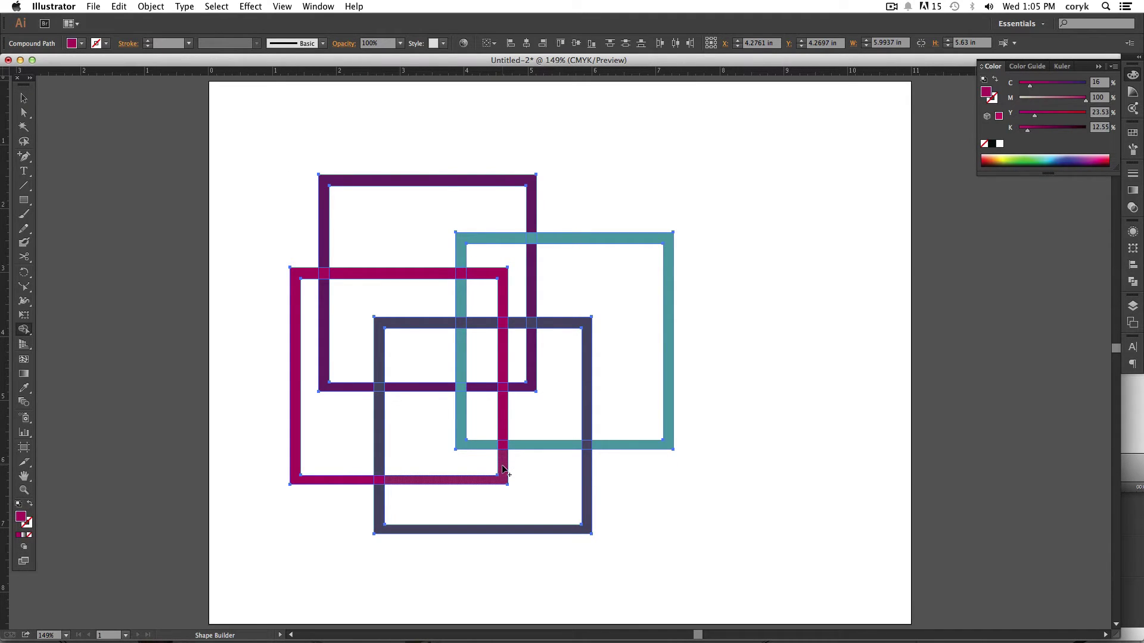
pyautogui.moveTo(501, 466); pyautogui.dragTo(506, 411)
pyautogui.moveTo(531, 358); pyautogui.dragTo(480, 394)
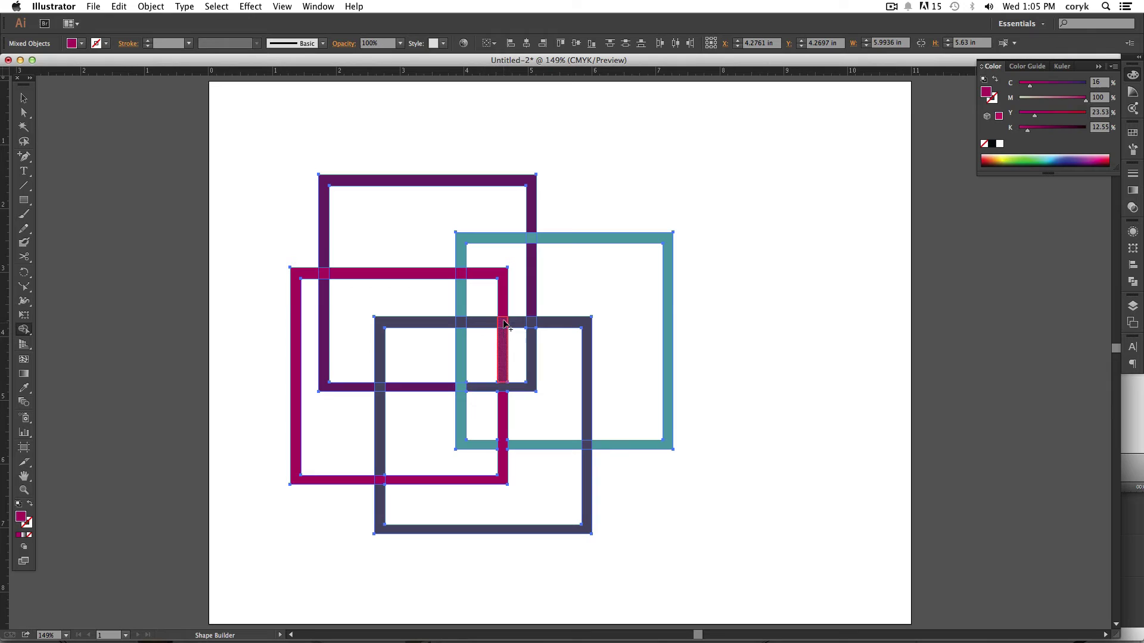
# - Merge the remaining corner and overlap pieces into the teal, dark and purple frames, then deselect
pyautogui.click(463, 268)
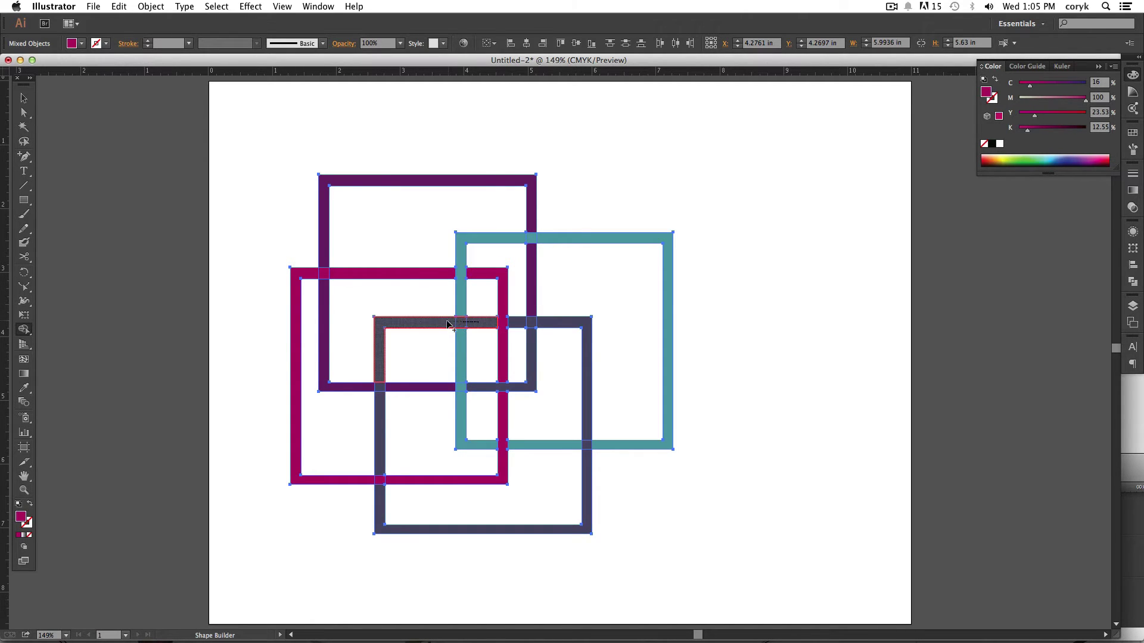
pyautogui.click(396, 327)
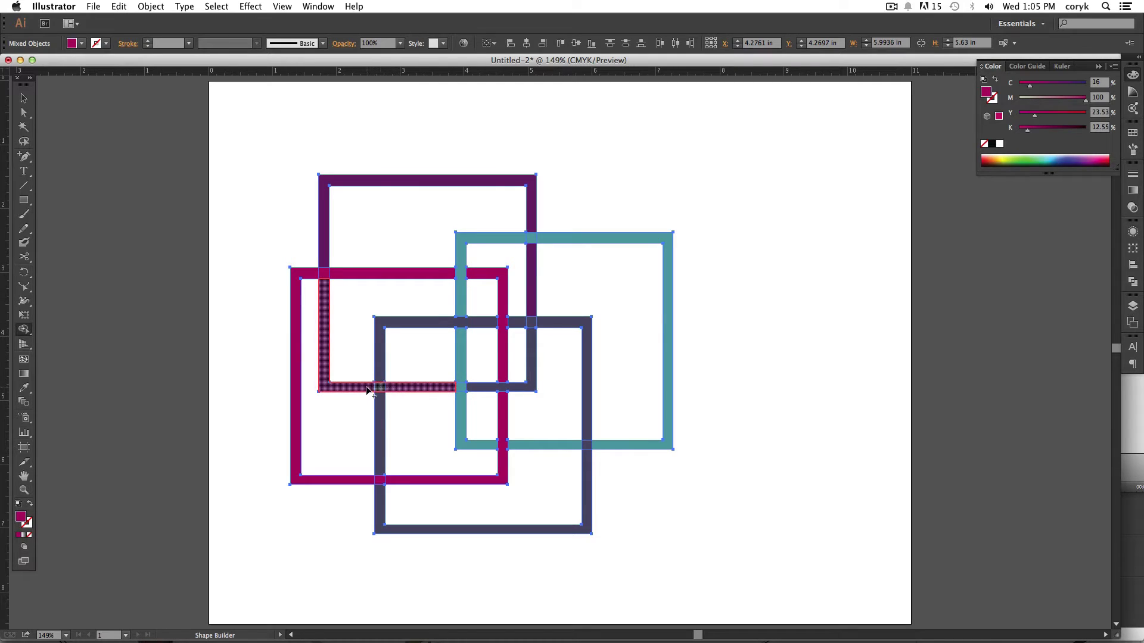
pyautogui.click(367, 390)
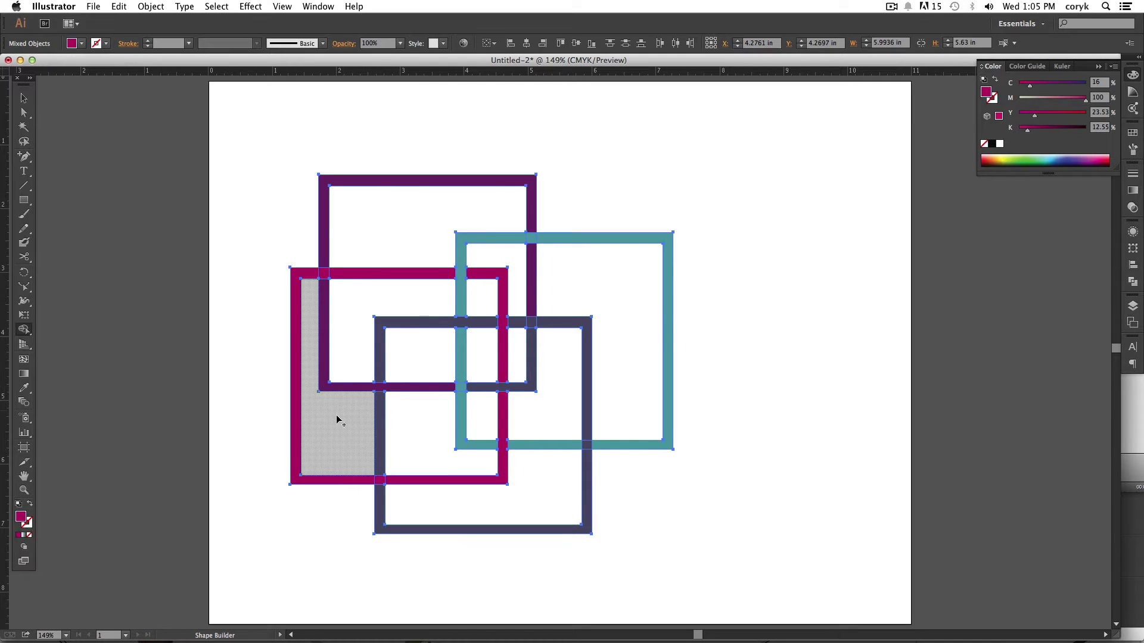
pyautogui.click(380, 473)
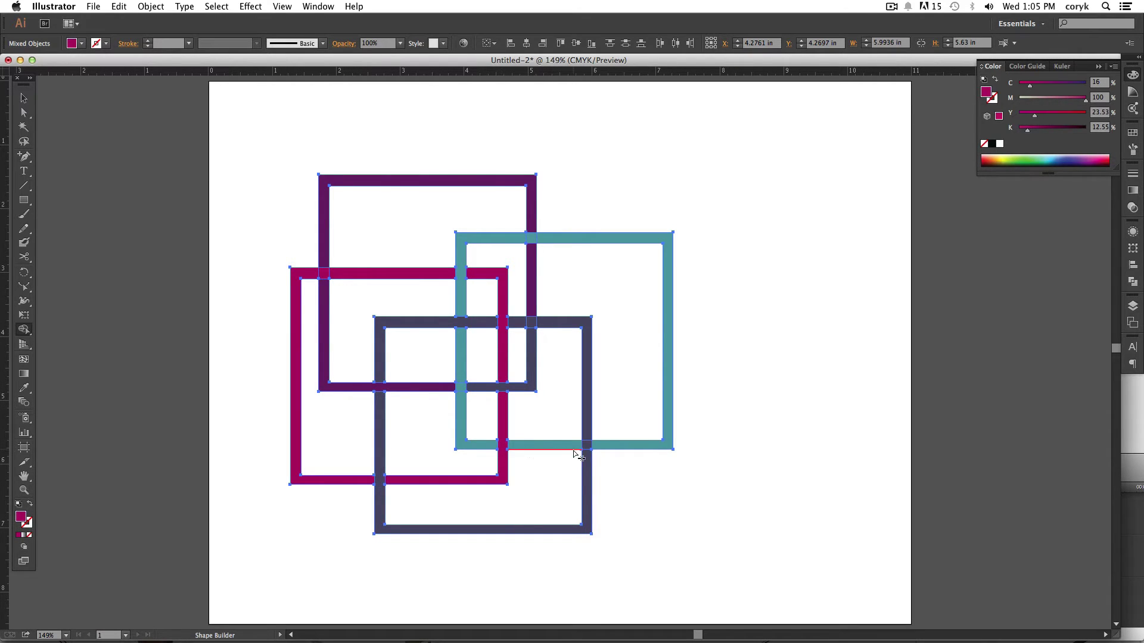
pyautogui.click(529, 332)
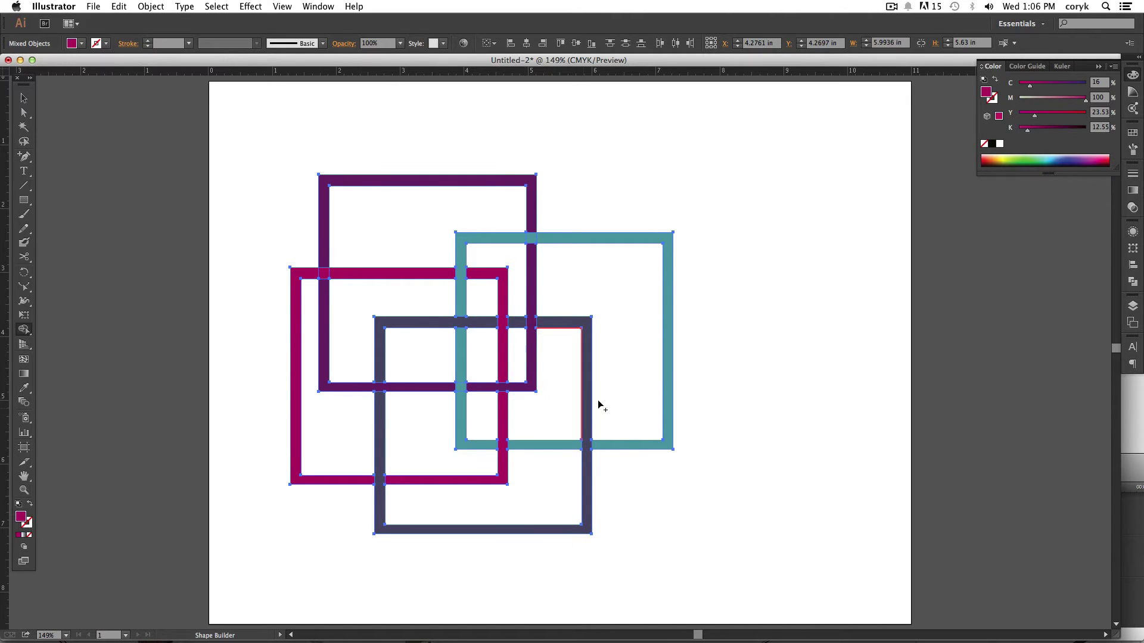
pyautogui.press('v')
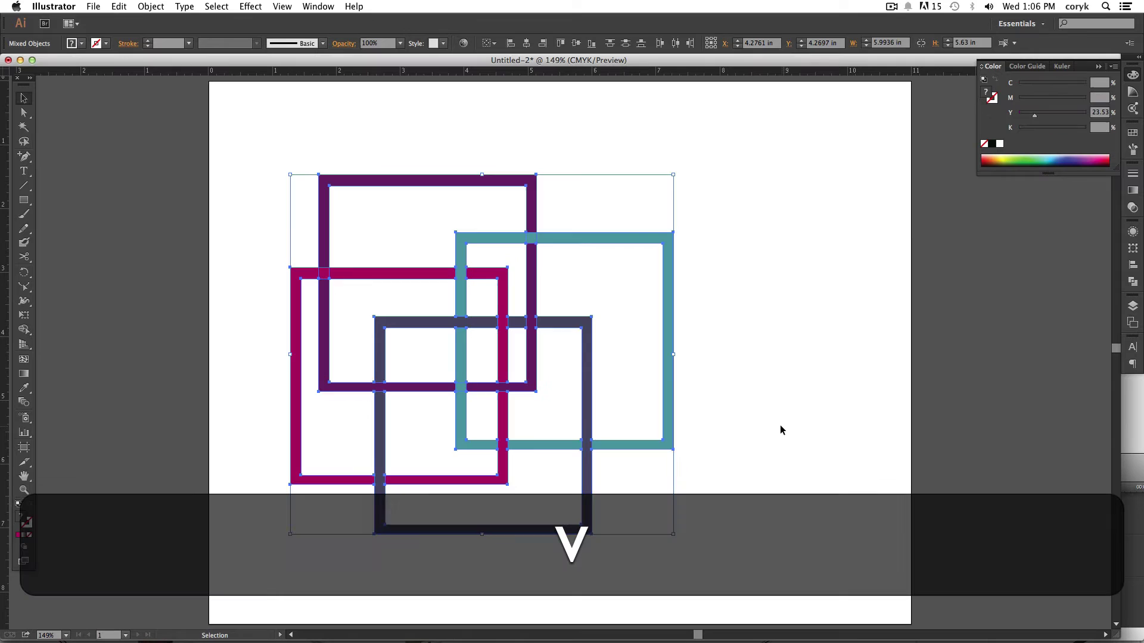
pyautogui.click(780, 425)
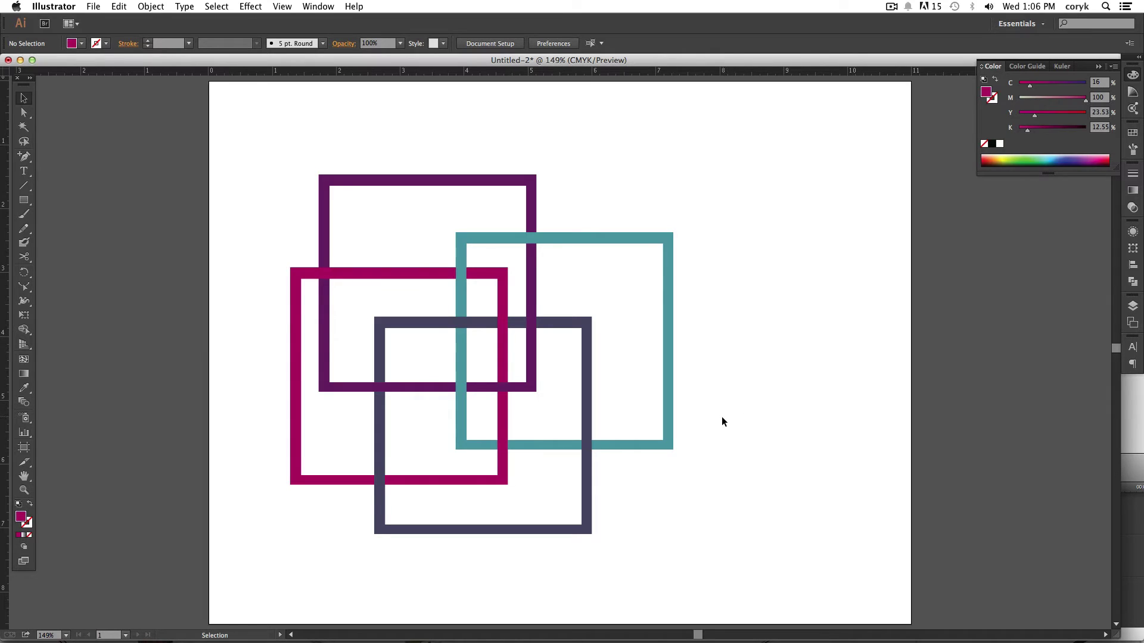
# - Delete all four frames and draw a rounded rectangle left of the page centre
pyautogui.press('super+a')
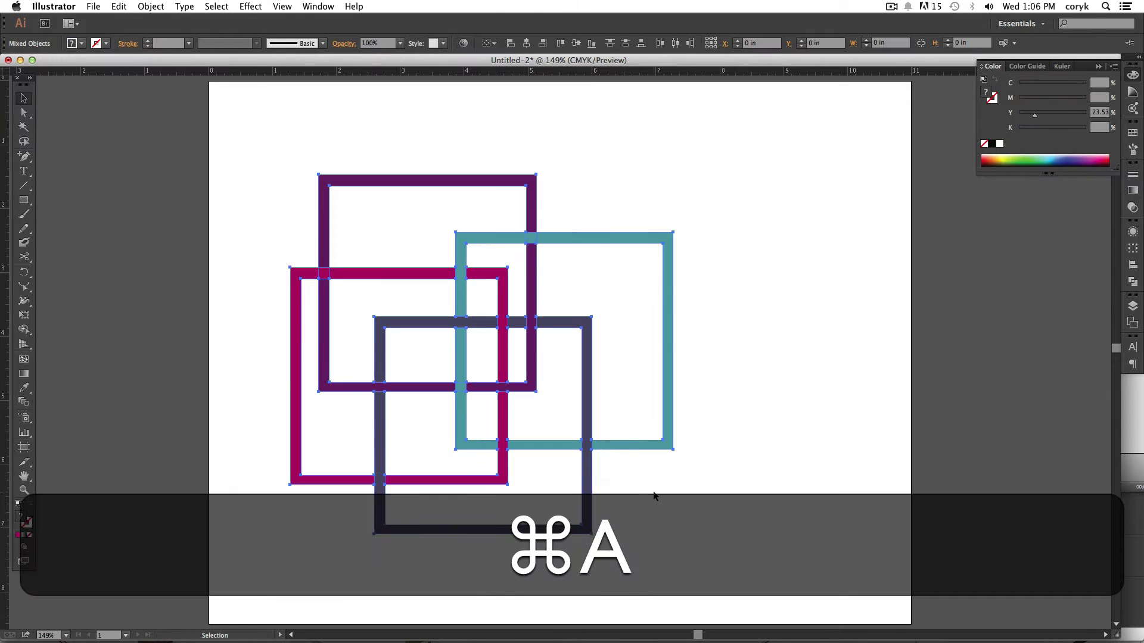
pyautogui.press('BackSpace')
pyautogui.moveTo(24, 199); pyautogui.dragTo(60, 215)
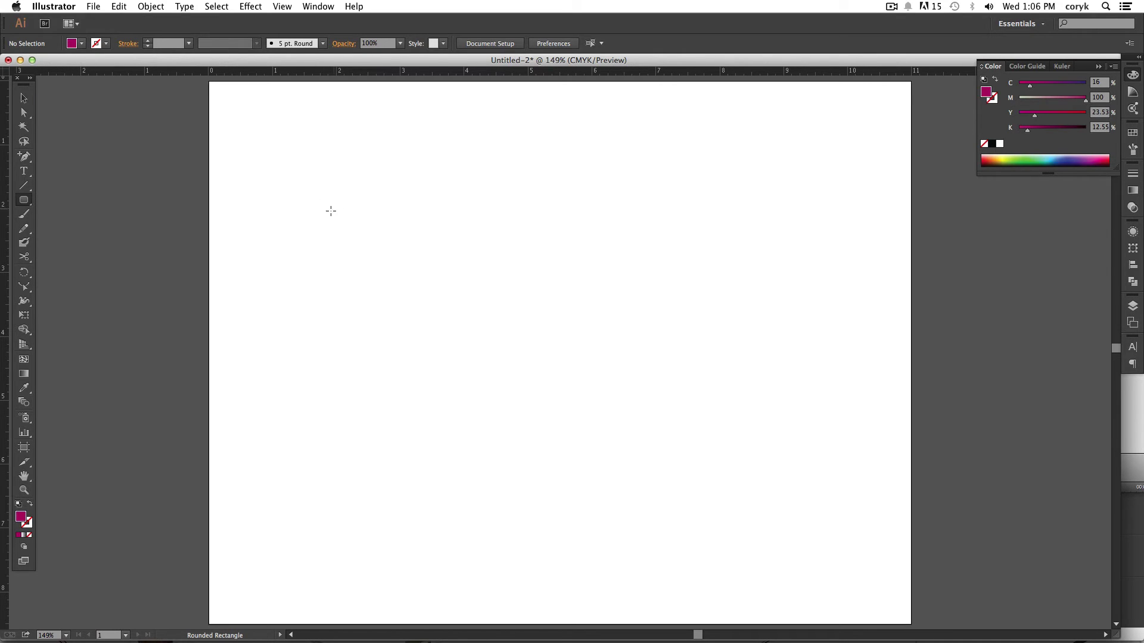
pyautogui.moveTo(322, 221); pyautogui.dragTo(606, 447)
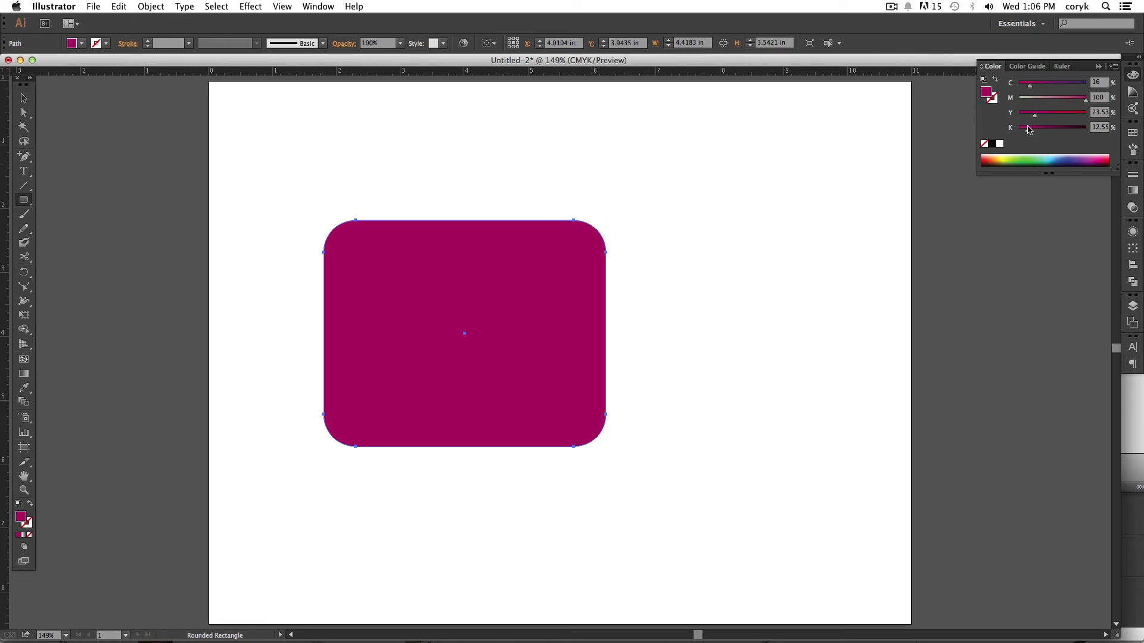
# - Fill the rounded rectangle with light cyan using the colour picker
pyautogui.click(1029, 99)
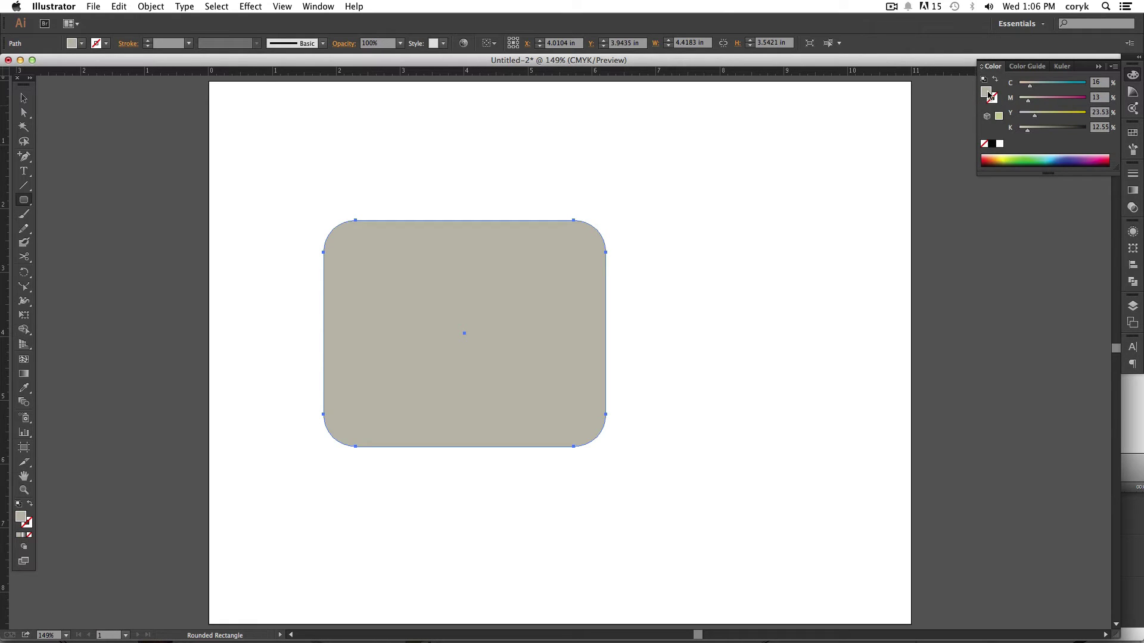
pyautogui.click(1049, 87)
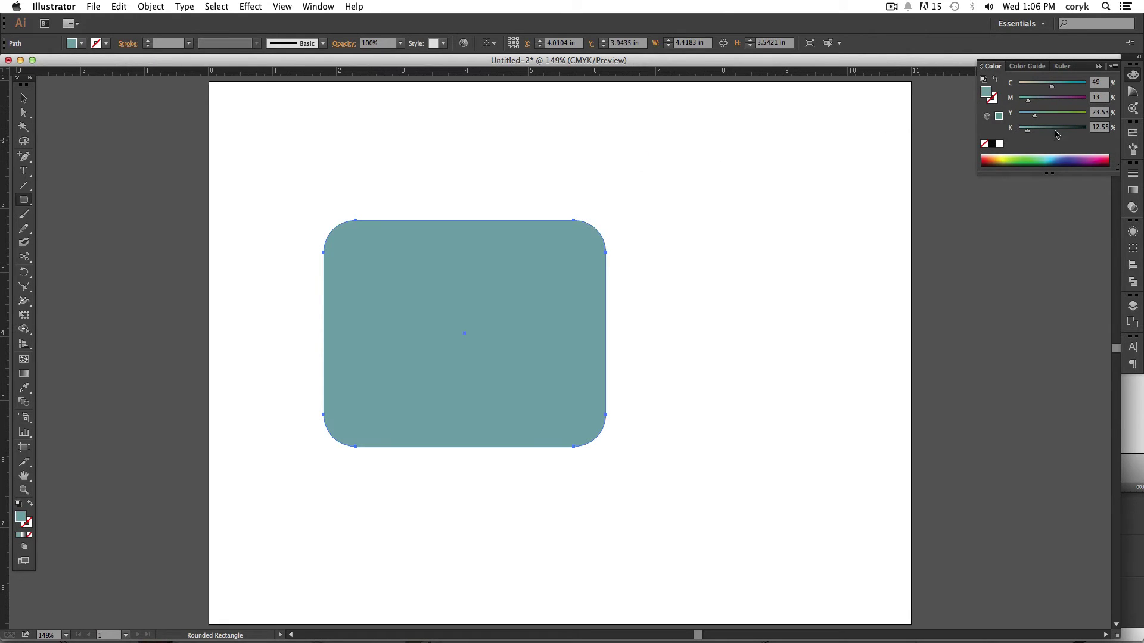
pyautogui.doubleClick(993, 96)
pyautogui.click(802, 264)
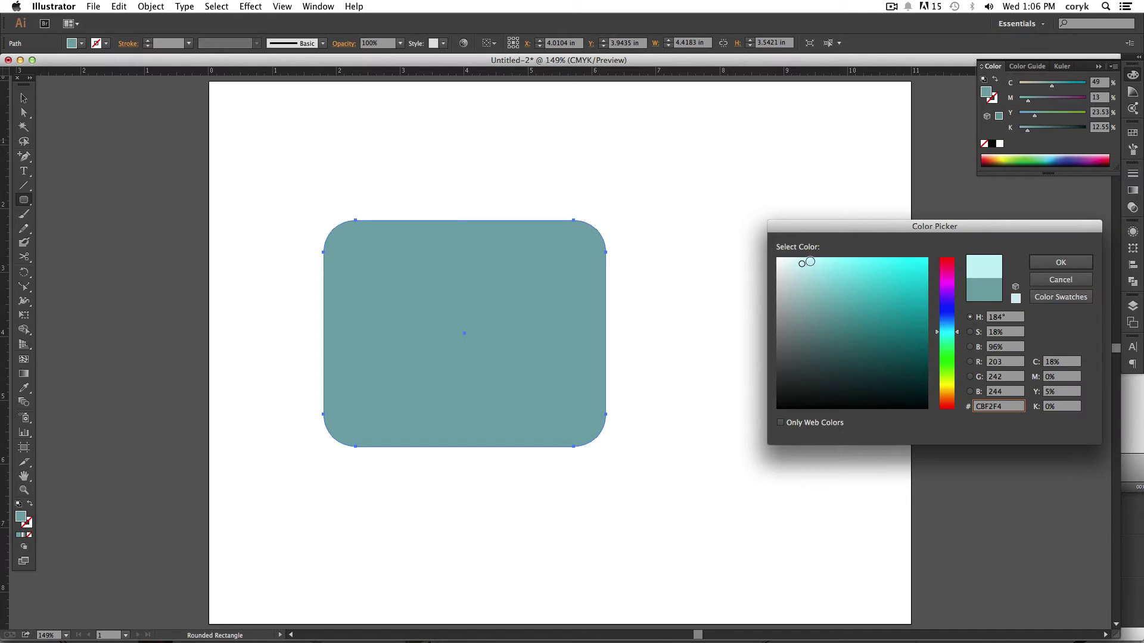
pyautogui.click(1060, 262)
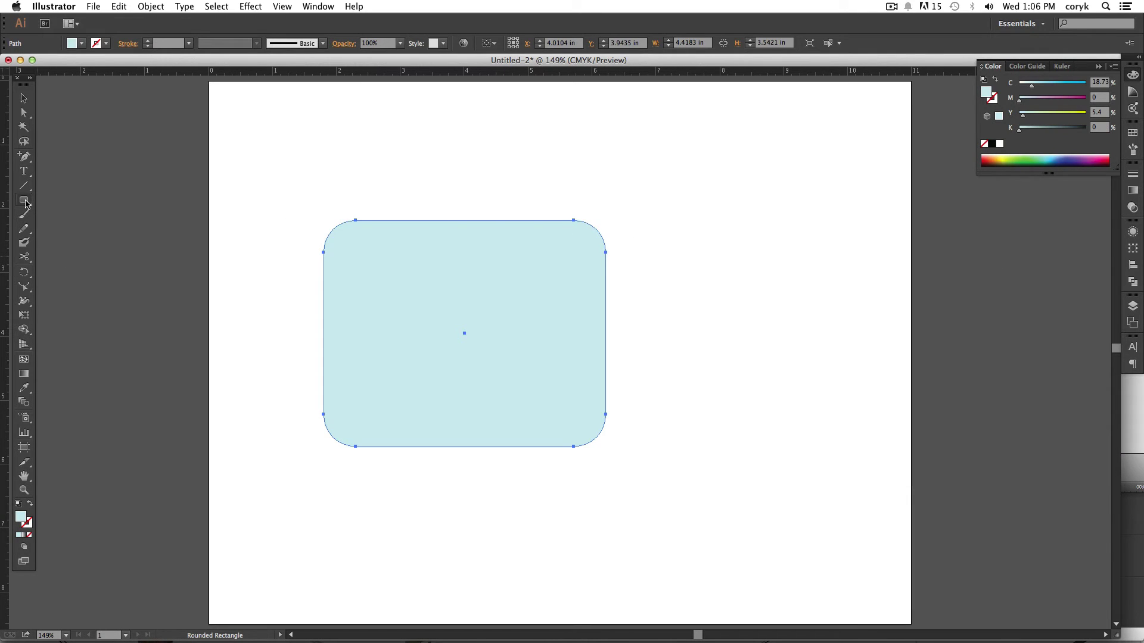
# - Draw a large rectangle for the TV body, fill it dark brown, and send it to back
pyautogui.moveTo(26, 204); pyautogui.dragTo(59, 197)
pyautogui.moveTo(308, 205); pyautogui.dragTo(688, 468)
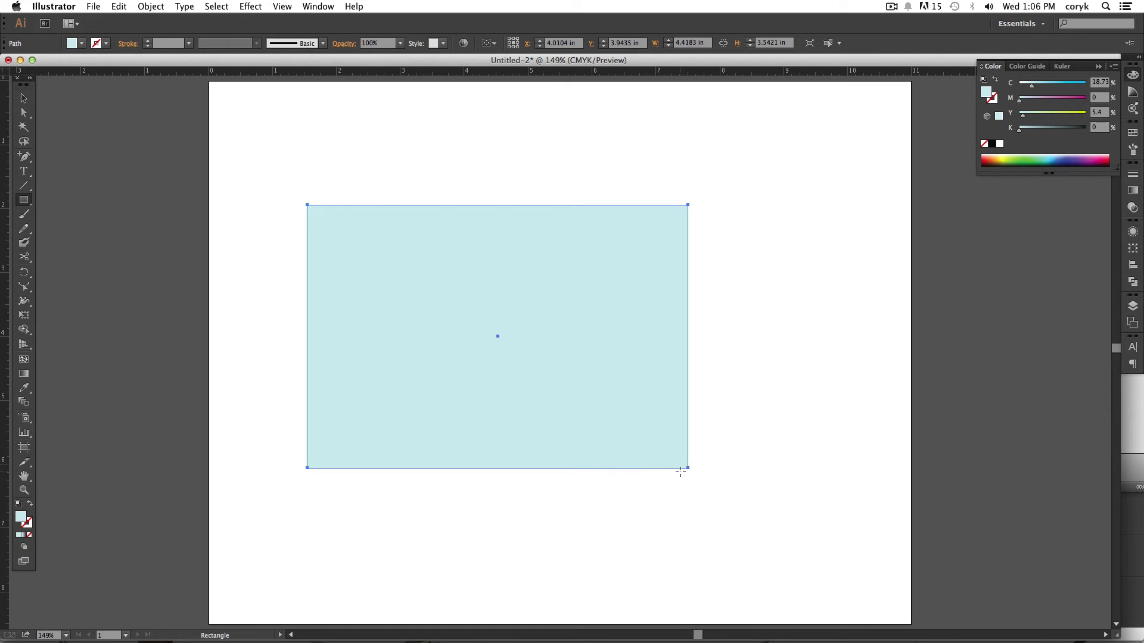
pyautogui.doubleClick(23, 519)
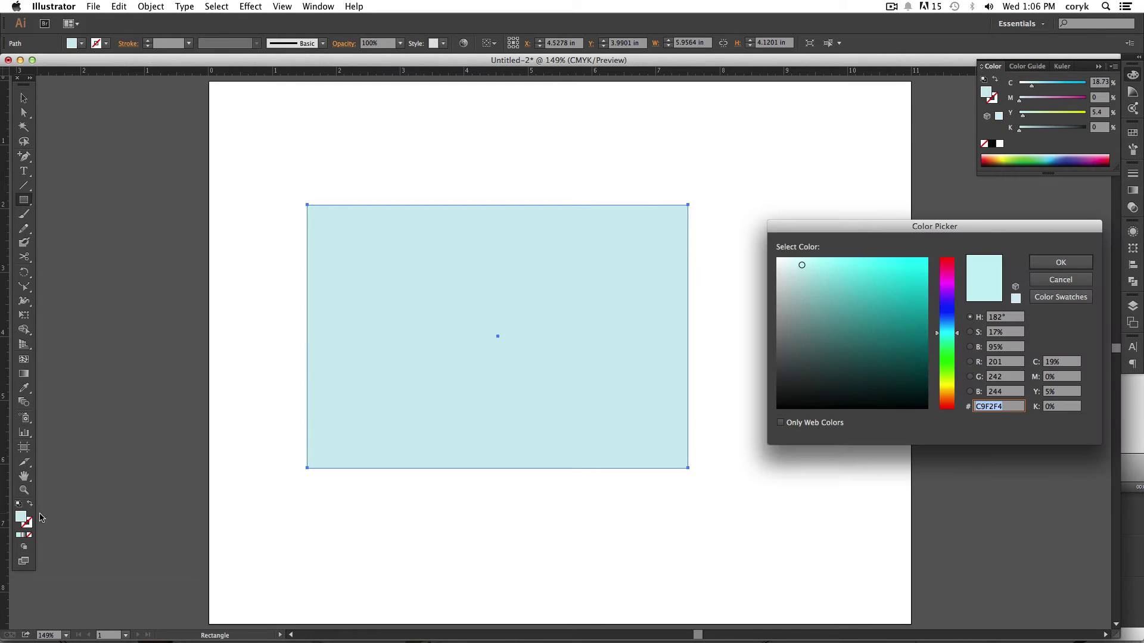
pyautogui.moveTo(940, 349); pyautogui.dragTo(912, 371)
pyautogui.click(1061, 262)
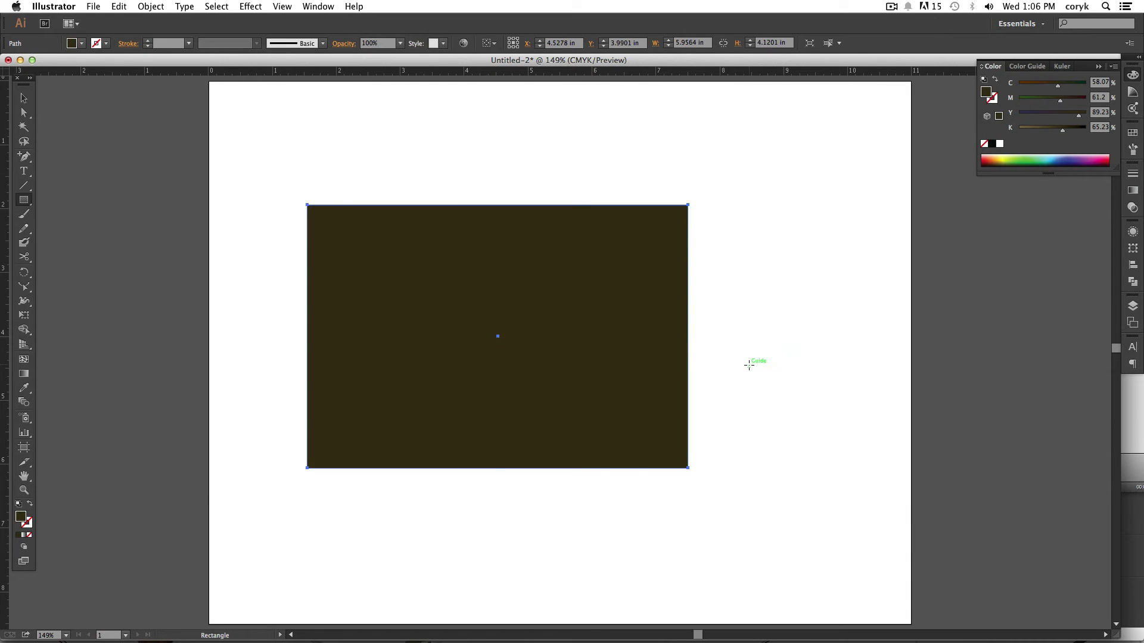
pyautogui.press('super+shift+bracketleft')
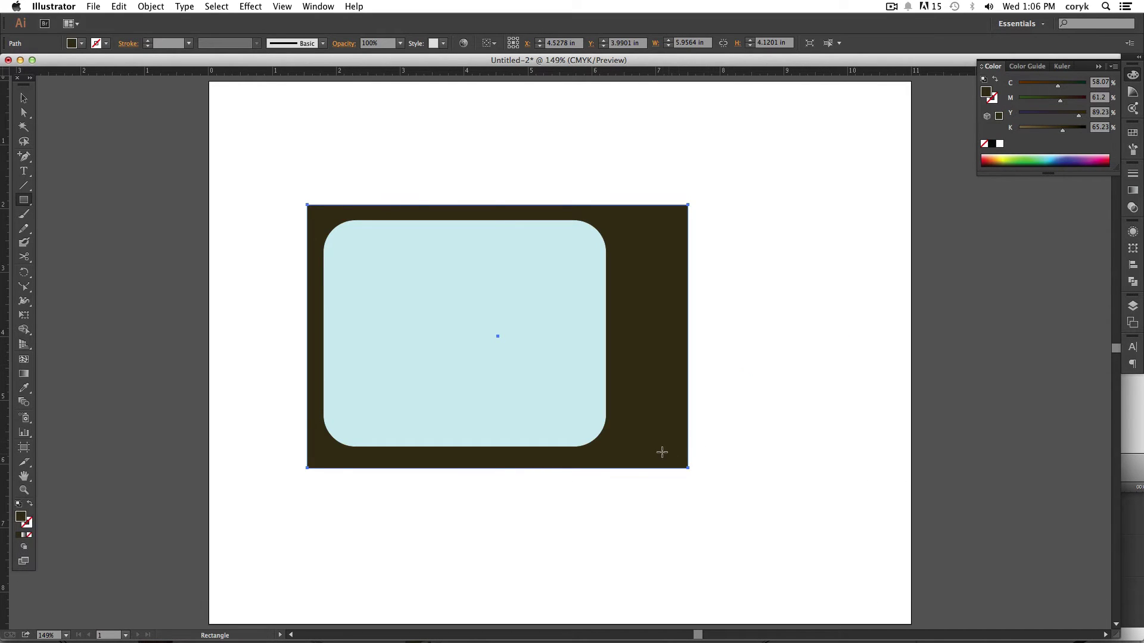
# - Adjust the body's brown fill, darkening it and shifting the hue toward red
pyautogui.press('v')
pyautogui.click(1051, 129)
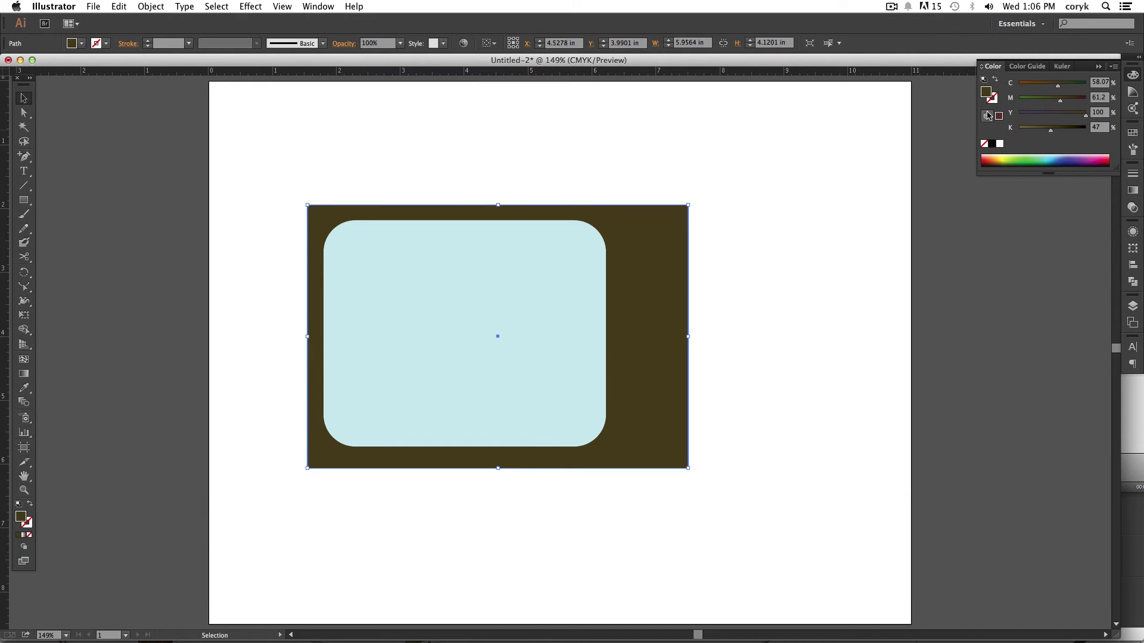
pyautogui.doubleClick(986, 94)
pyautogui.moveTo(892, 366); pyautogui.dragTo(911, 366)
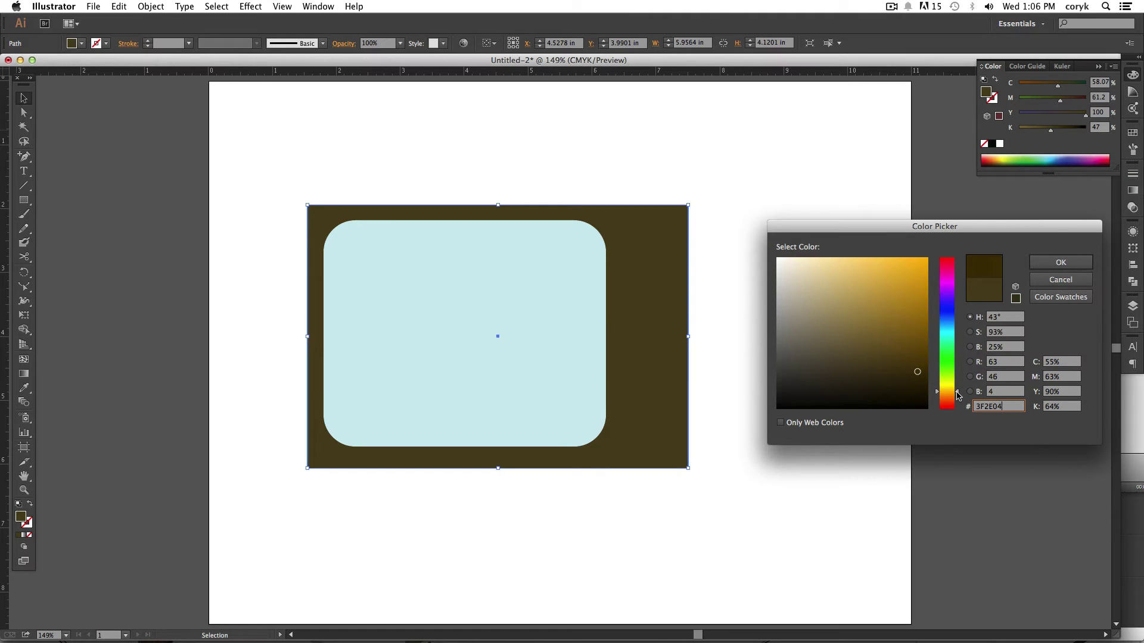
pyautogui.moveTo(957, 395); pyautogui.dragTo(957, 400)
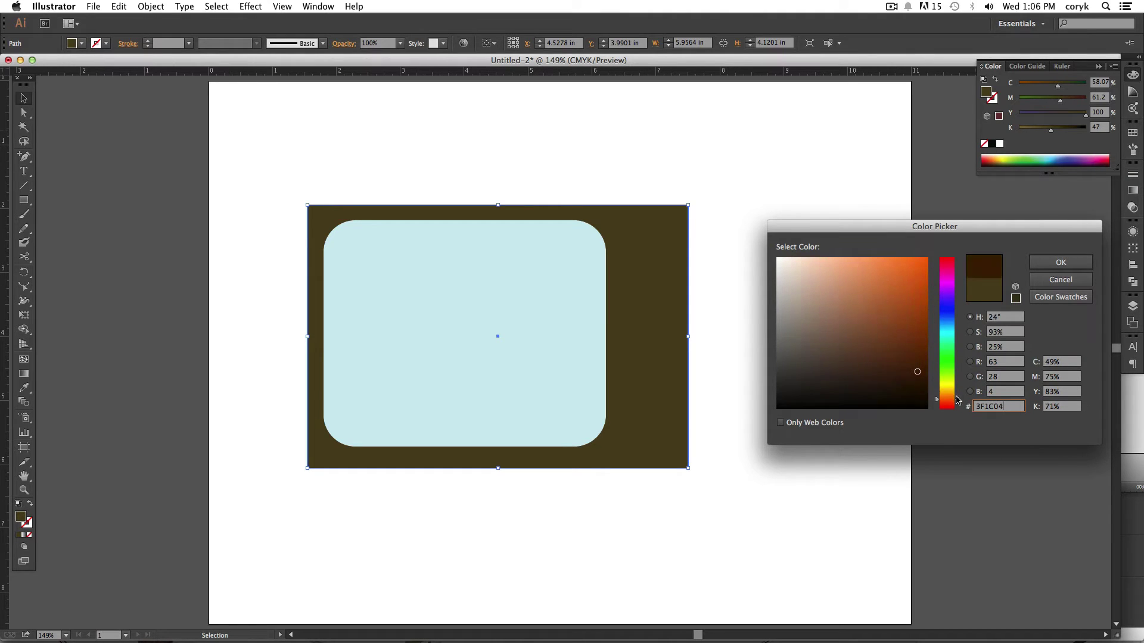
# - Apply the reddish dark brown fill and draw a circle to the right of the TV
pyautogui.click(1045, 268)
pyautogui.press('l')
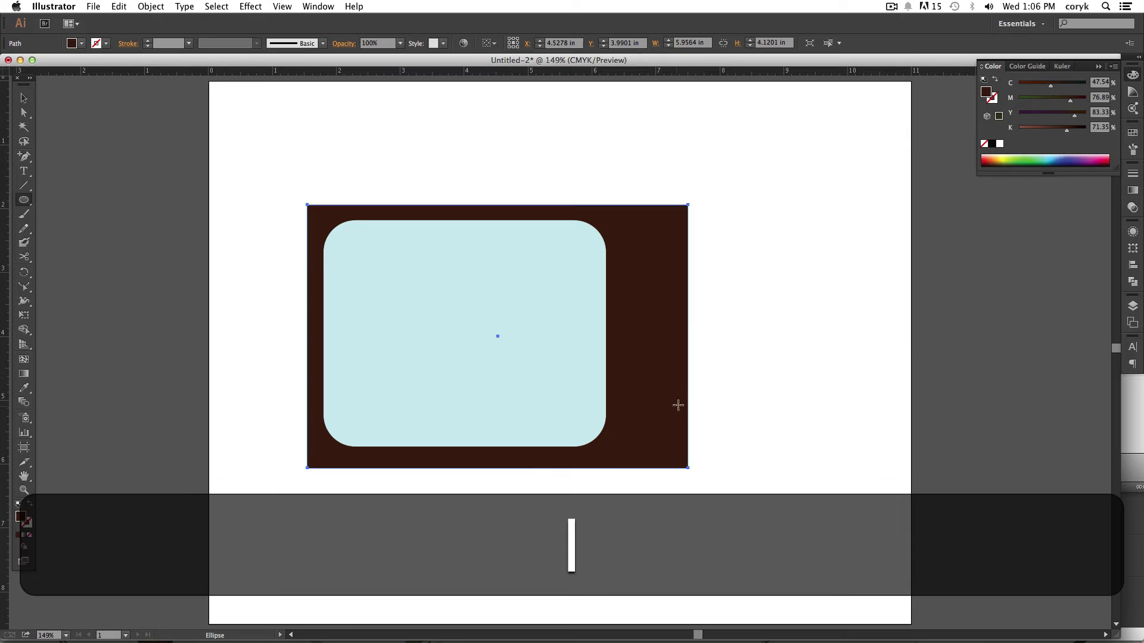
pyautogui.moveTo(718, 388); pyautogui.dragTo(826, 496)
# - Stack evenly spaced thin horizontal bars down the circle, then select the circle with all stripes
pyautogui.press('m')
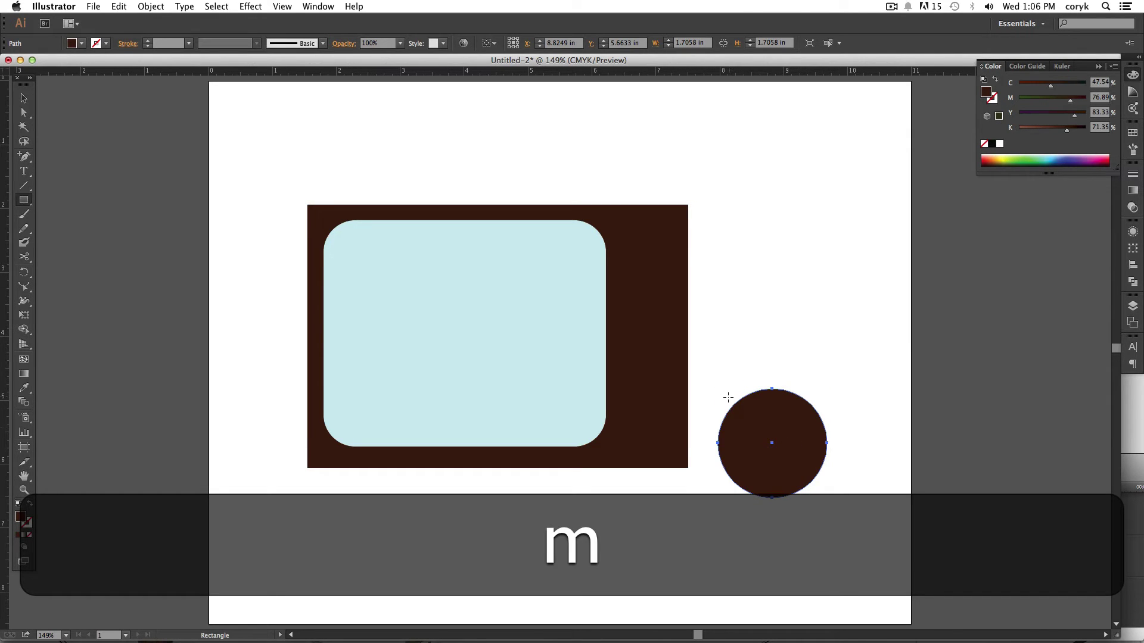
pyautogui.moveTo(723, 396); pyautogui.dragTo(823, 410)
pyautogui.press('v')
pyautogui.press('cmd+d')
pyautogui.press('cmd+d')
pyautogui.press('cmd+d')
pyautogui.press('cmd+d')
pyautogui.press('cmd+d')
pyautogui.press('cmd+d')
pyautogui.press('cmd+d')
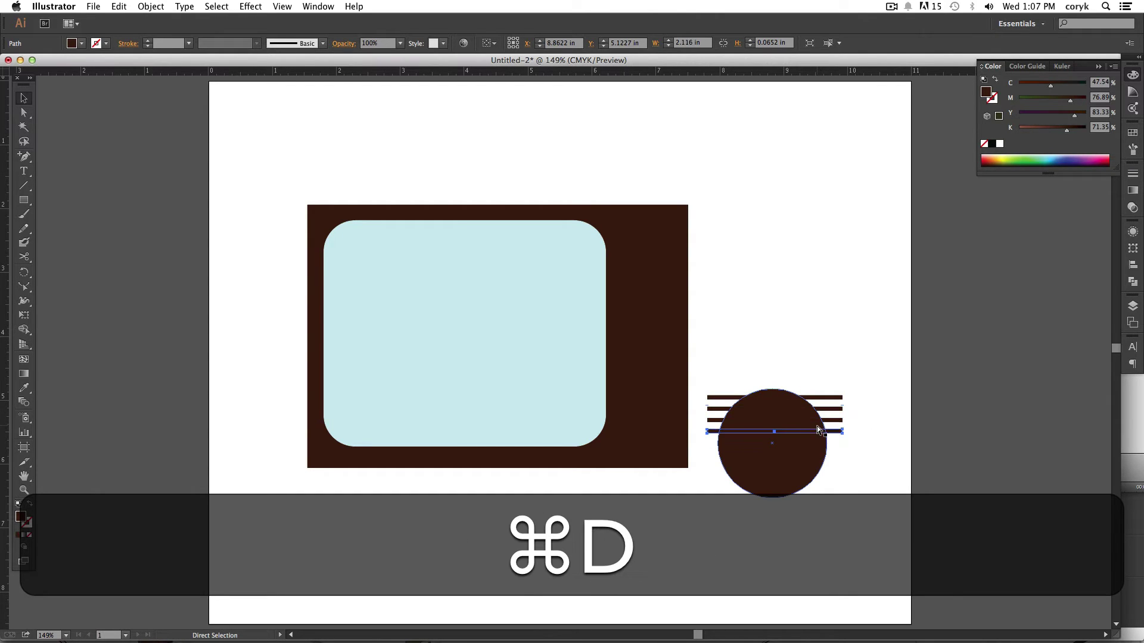
pyautogui.press('super+d')
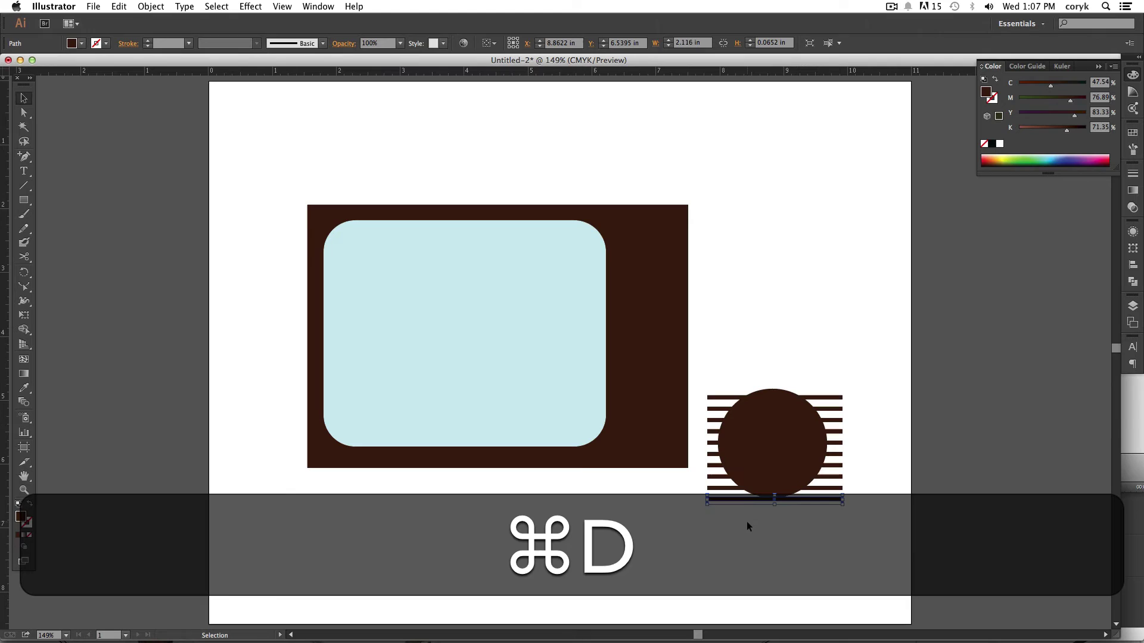
pyautogui.press('v')
pyautogui.moveTo(856, 492); pyautogui.dragTo(841, 387)
pyautogui.press('Up')
pyautogui.press('Up')
pyautogui.press('Up')
pyautogui.press('Up')
pyautogui.press('Up')
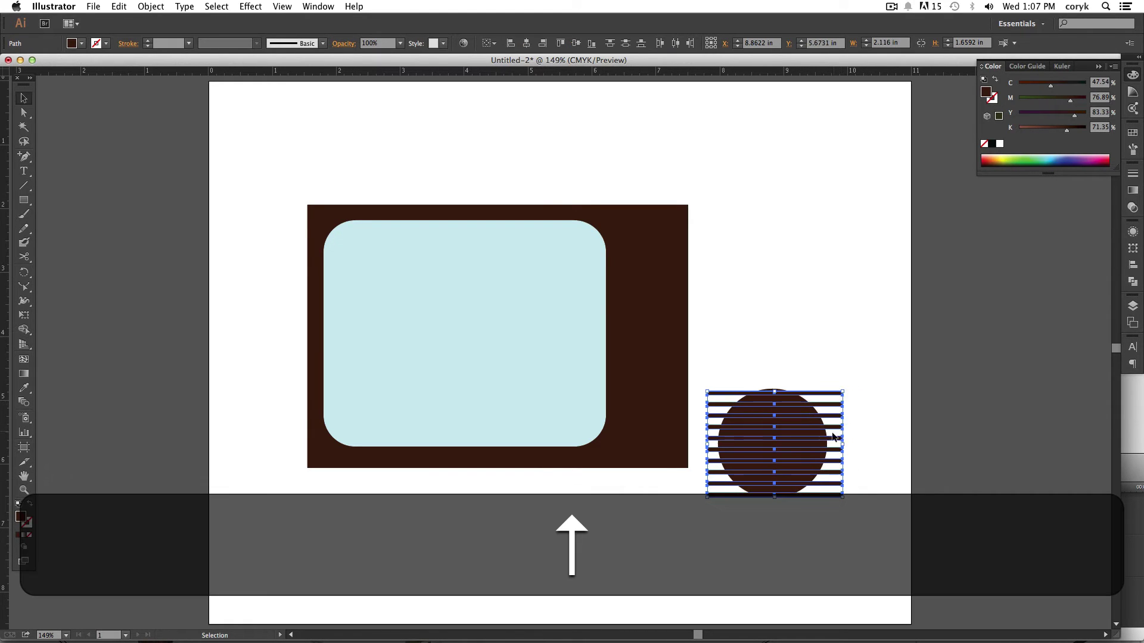
pyautogui.click(792, 527)
pyautogui.moveTo(846, 529); pyautogui.dragTo(743, 330)
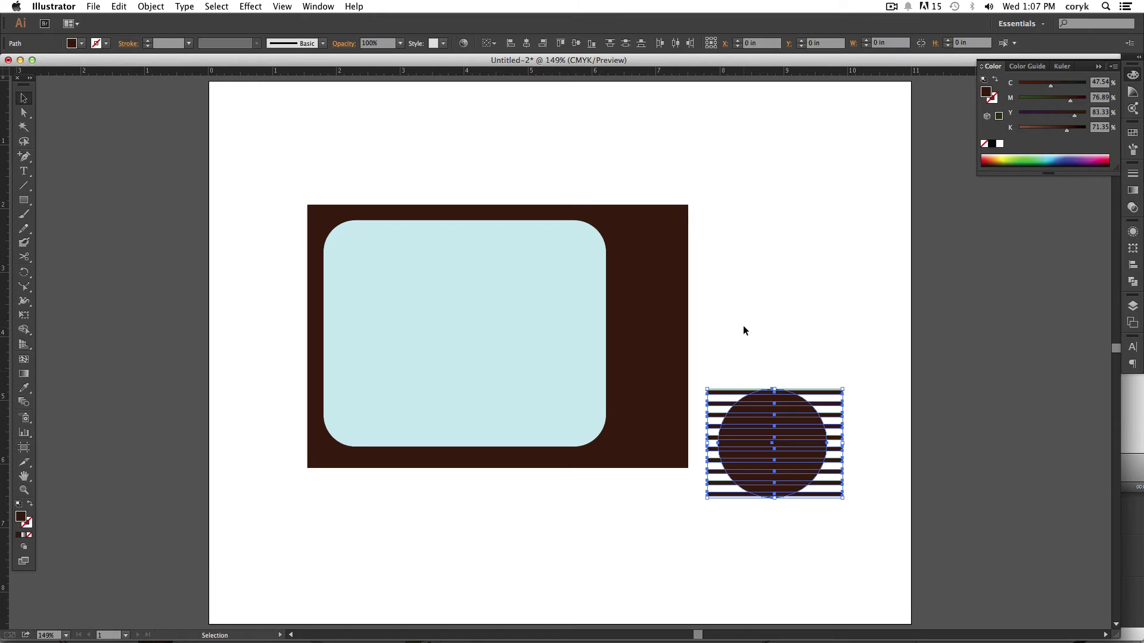
# - Zoom in and use Shape Builder to erase the stripe ends overhanging the circle on both sides
pyautogui.press('z')
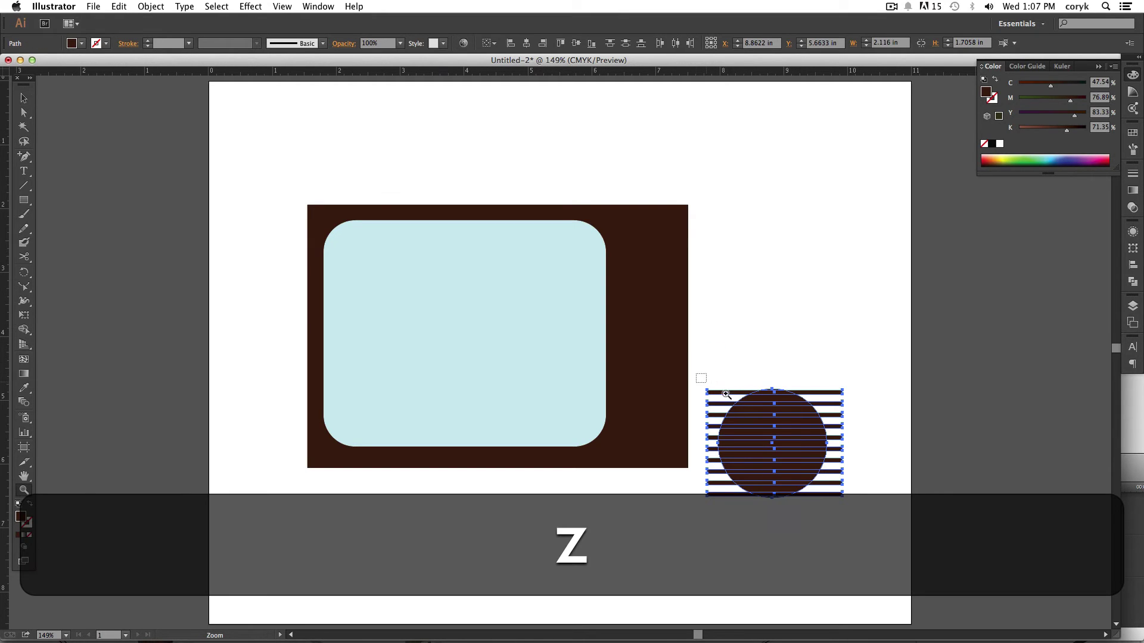
pyautogui.moveTo(697, 375); pyautogui.dragTo(862, 509)
pyautogui.press('shift')
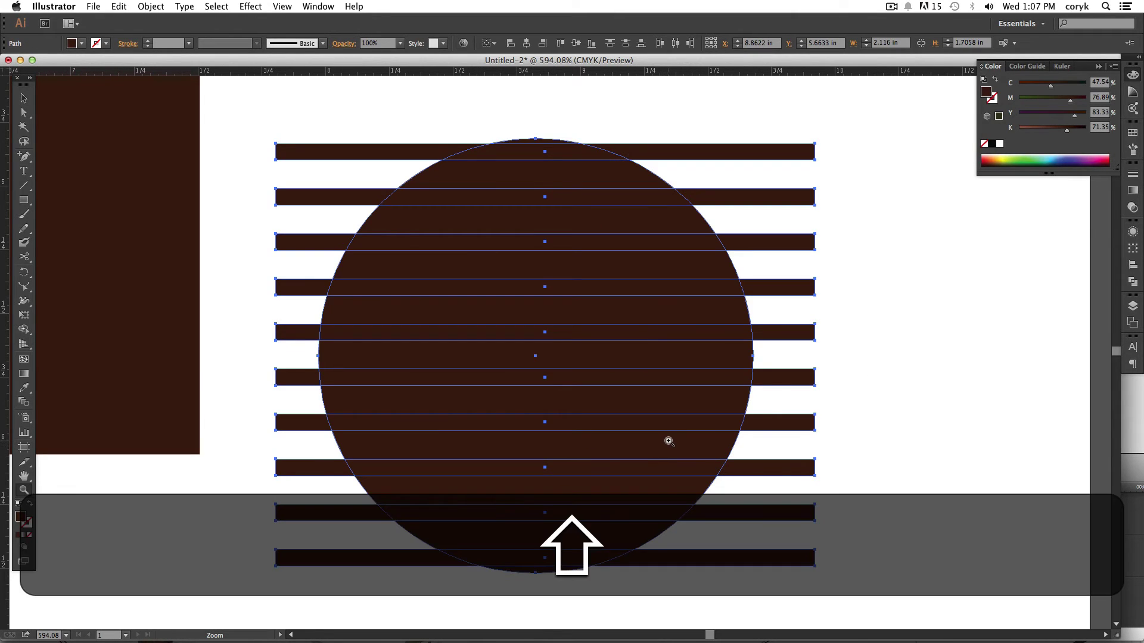
pyautogui.hotkey('shift', 'm')
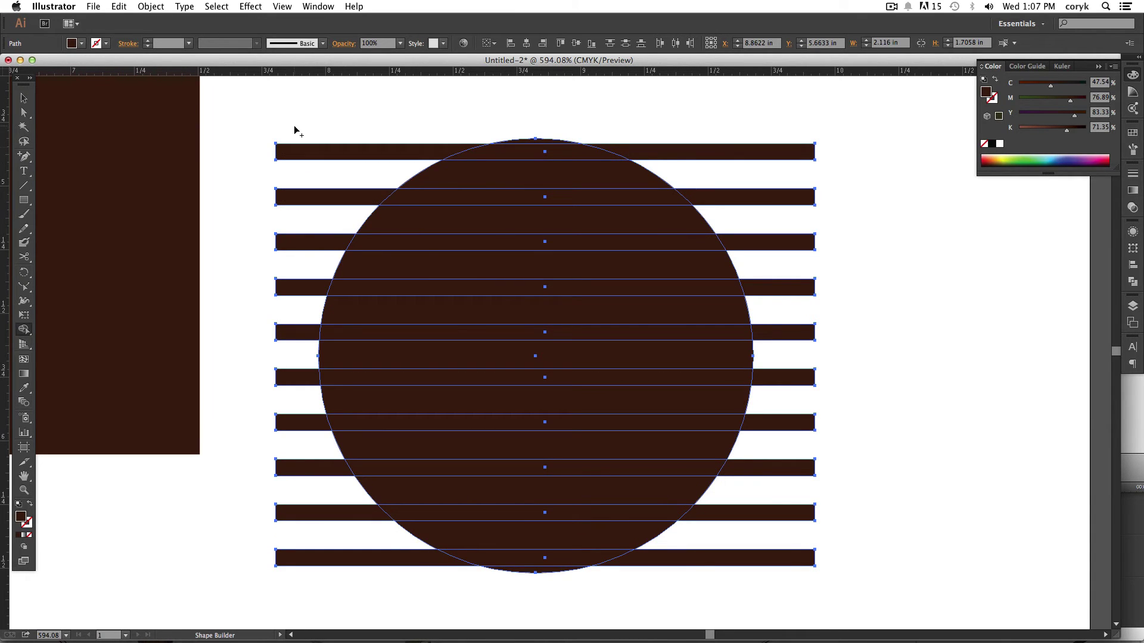
pyautogui.press('alt')
pyautogui.moveTo(302, 128); pyautogui.dragTo(304, 575)
pyautogui.moveTo(767, 129)
pyautogui.mouseDown()
pyautogui.moveTo(758, 356)
pyautogui.moveTo(764, 595)
pyautogui.mouseUp()
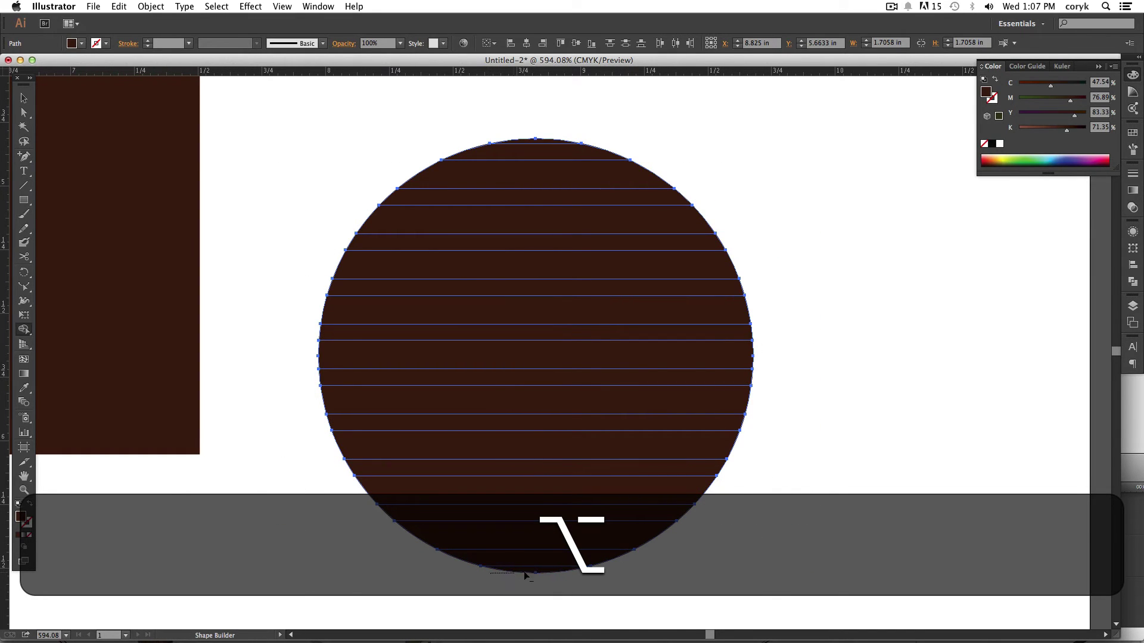
# - Delete every alternating band from bottom to top of the circle with Shape Builder
pyautogui.keyDown('alt'); pyautogui.click(447, 536); pyautogui.keyUp('alt')
pyautogui.keyDown('alt'); pyautogui.click(456, 489); pyautogui.keyUp('alt')
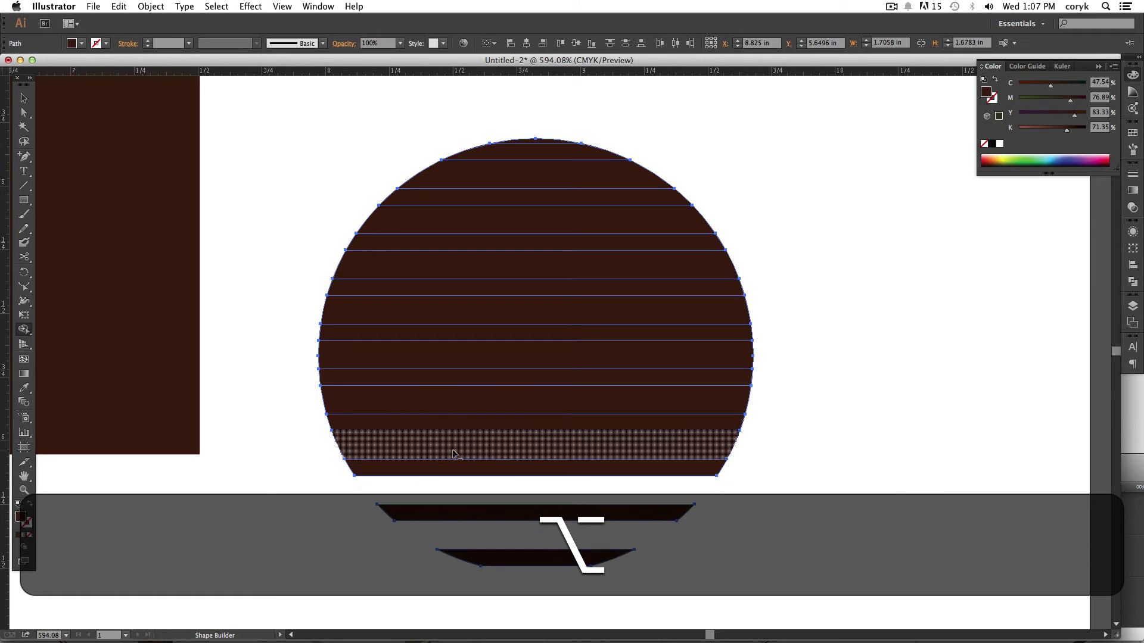
pyautogui.keyDown('alt'); pyautogui.click(458, 445); pyautogui.keyUp('alt')
pyautogui.keyDown('alt'); pyautogui.click(473, 401); pyautogui.keyUp('alt')
pyautogui.keyDown('alt'); pyautogui.click(483, 354); pyautogui.keyUp('alt')
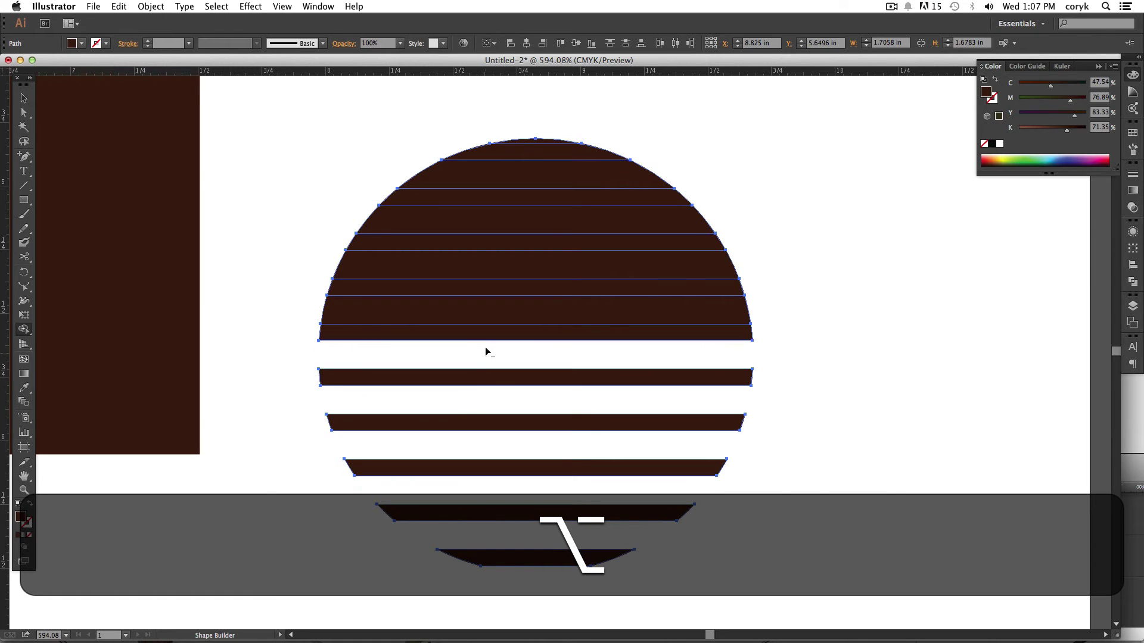
pyautogui.keyDown('alt'); pyautogui.click(492, 312); pyautogui.keyUp('alt')
pyautogui.keyDown('alt'); pyautogui.click(511, 266); pyautogui.keyUp('alt')
pyautogui.keyDown('alt'); pyautogui.click(516, 222); pyautogui.keyUp('alt')
pyautogui.keyDown('alt'); pyautogui.click(532, 179); pyautogui.keyUp('alt')
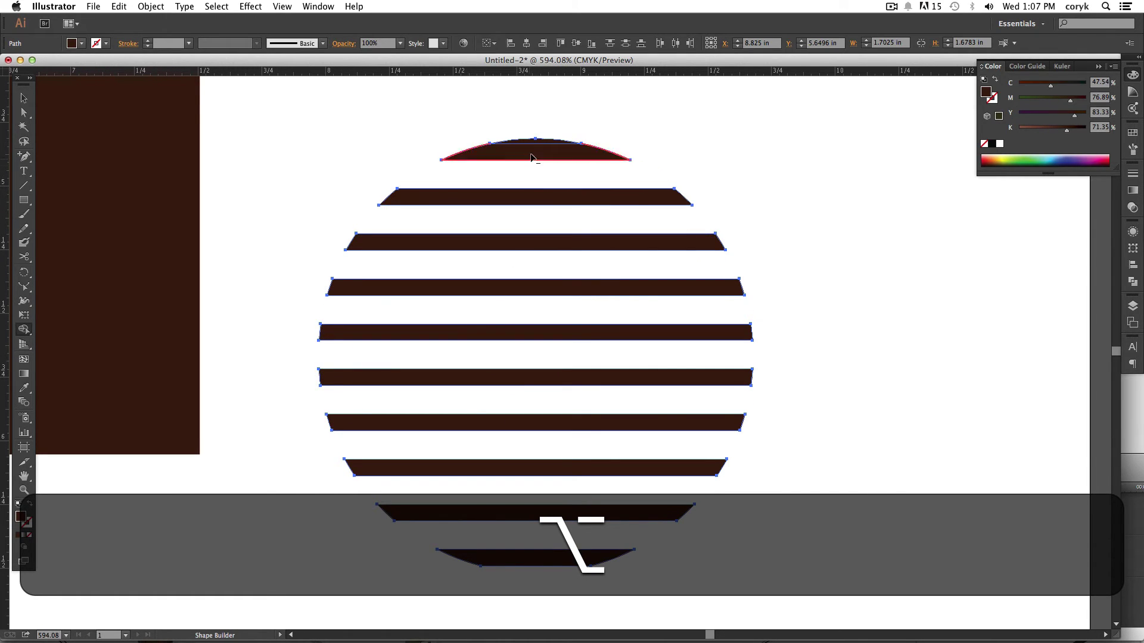
# - Darken the grill bars, shrink the grill to about one inch, and place it in the TV's lower-right corner
pyautogui.press('v')
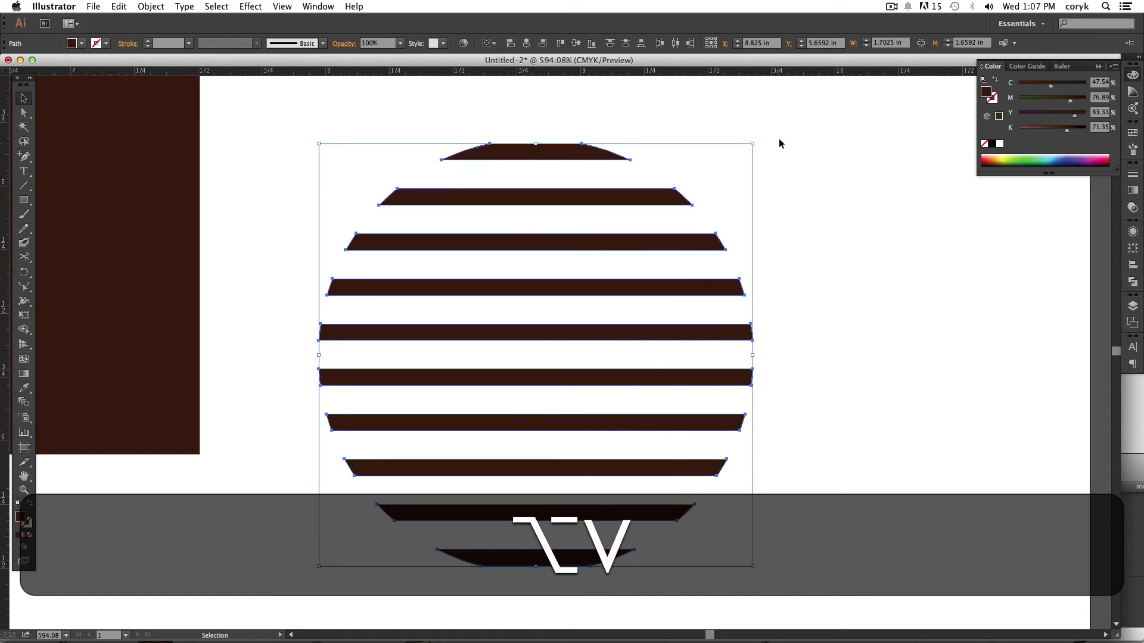
pyautogui.moveTo(1069, 134); pyautogui.dragTo(1078, 133)
pyautogui.press('super+0')
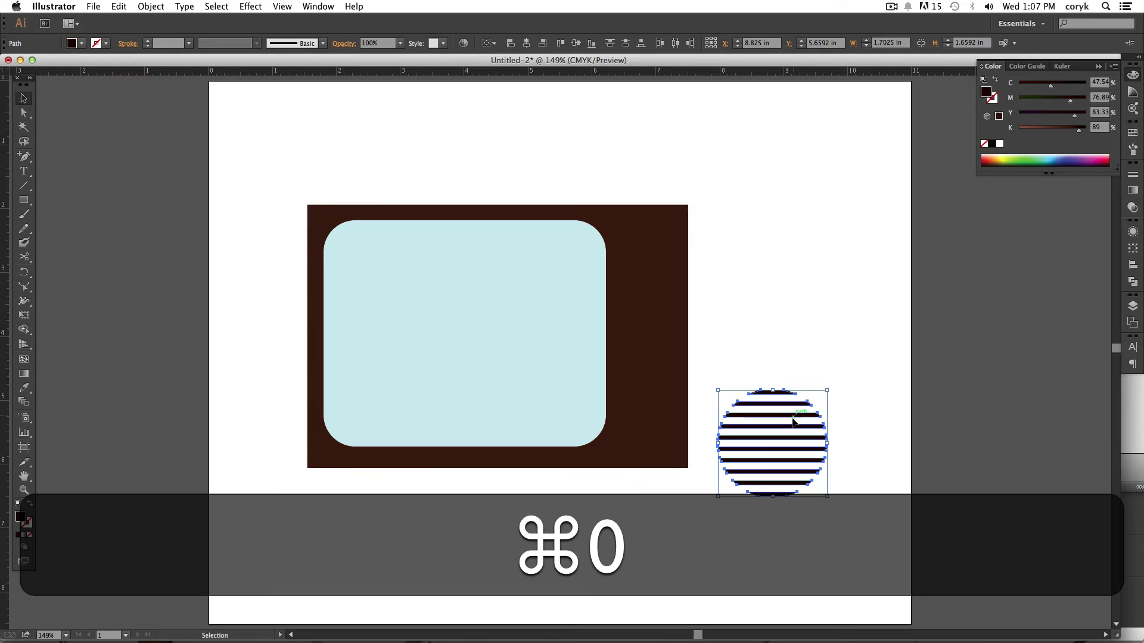
pyautogui.moveTo(790, 418); pyautogui.dragTo(688, 386)
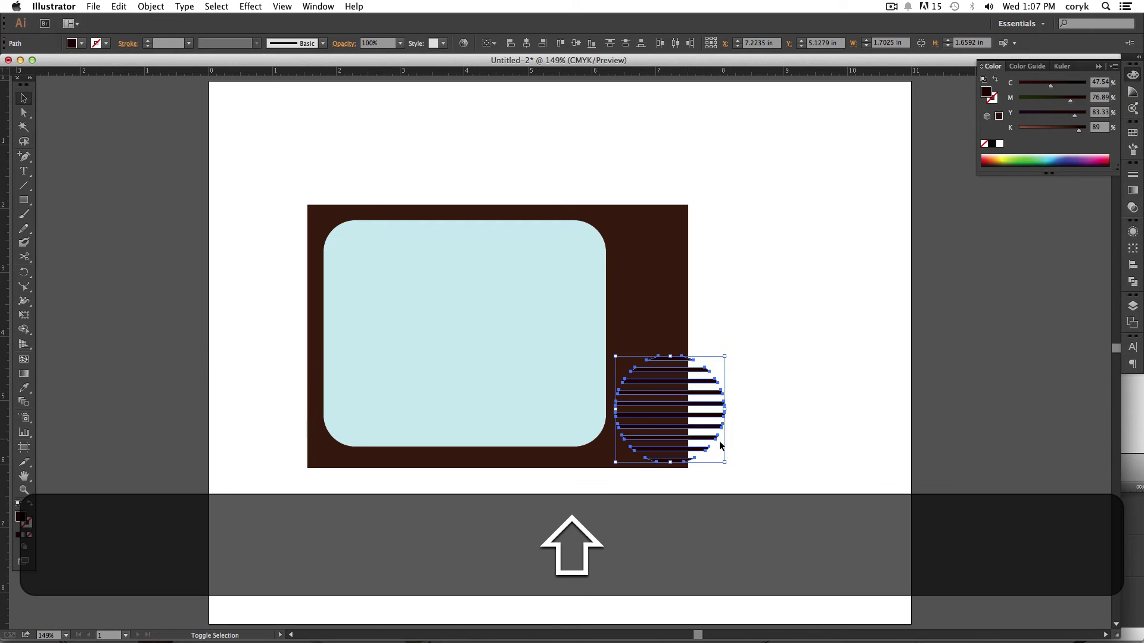
pyautogui.moveTo(725, 462); pyautogui.dragTo(664, 426)
pyautogui.click(714, 566)
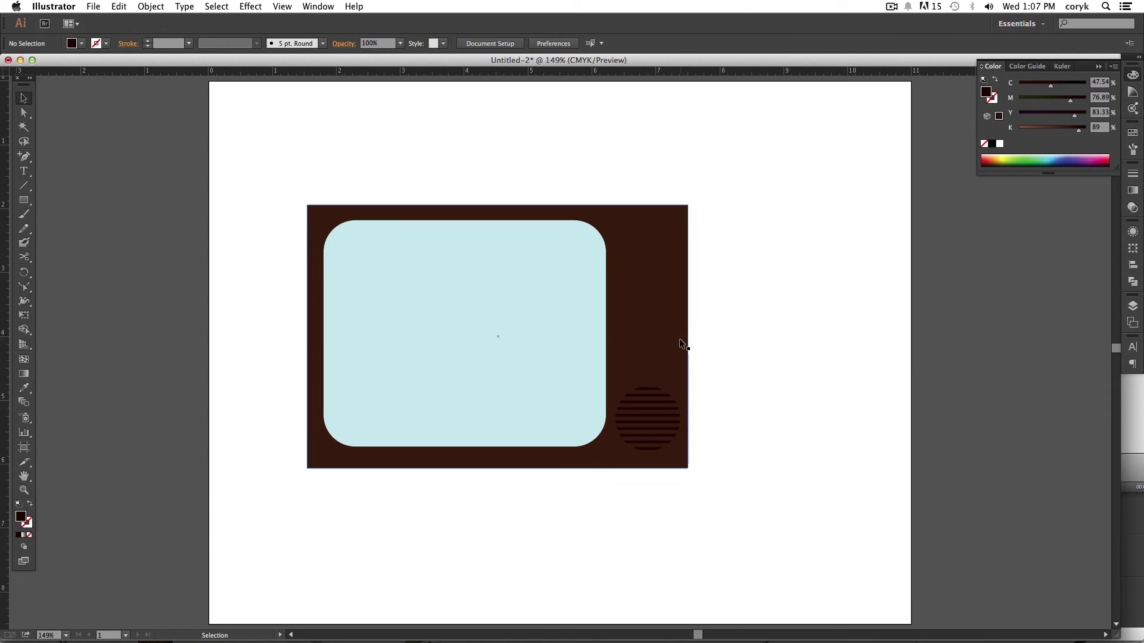
# - Draw a small inner circle and nudge it to the centre of the outer circle
pyautogui.press('l')
pyautogui.moveTo(743, 289)
pyautogui.mouseDown()
pyautogui.moveTo(780, 343)
pyautogui.moveTo(747, 296)
pyautogui.mouseUp()
pyautogui.press('v')
pyautogui.press('Right')
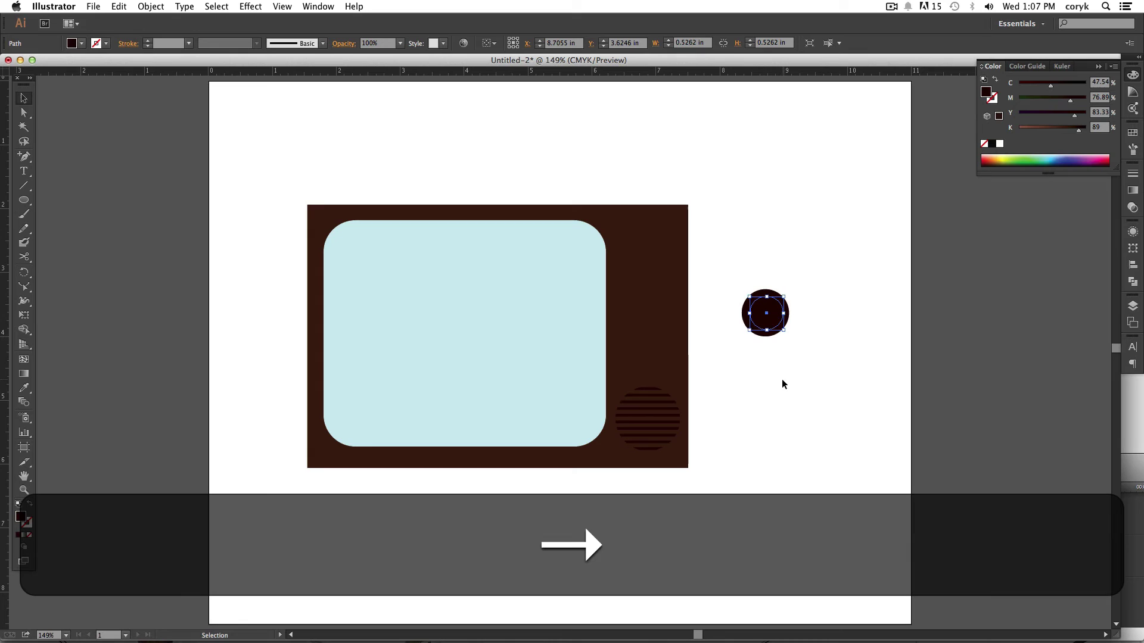
pyautogui.press('Down')
pyautogui.press('Down')
pyautogui.press('Down')
pyautogui.press('Right')
pyautogui.press('Right')
pyautogui.press('Right')
# - Cut the inner circle out with Shape Builder to make a ring and place ring knobs on the TV's upper right
pyautogui.moveTo(798, 352); pyautogui.dragTo(713, 233)
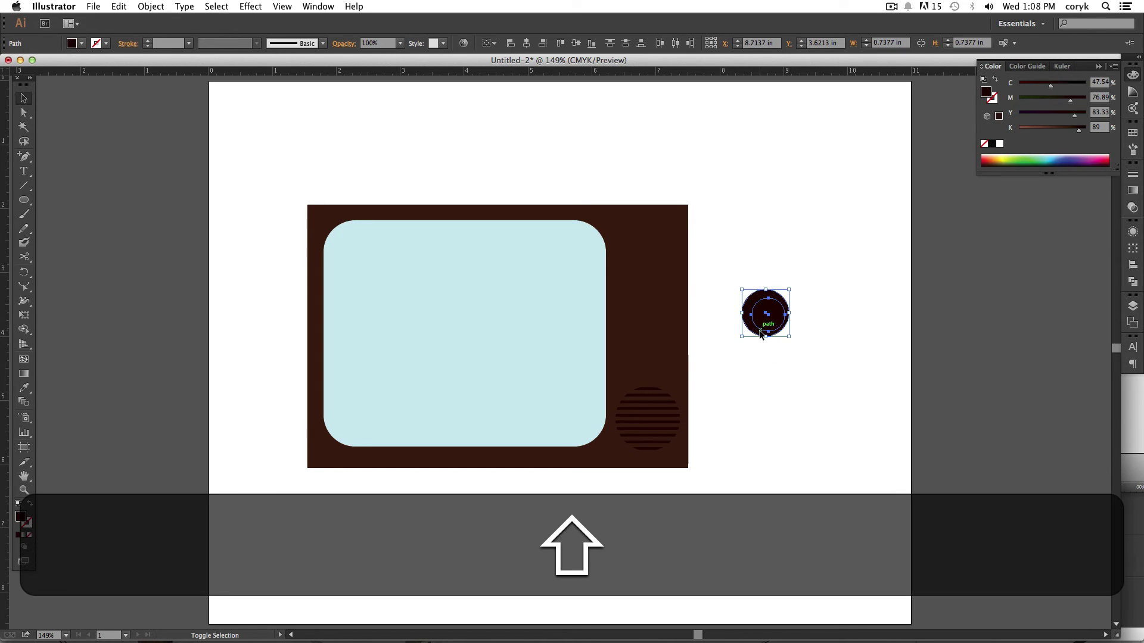
pyautogui.hotkey('shift', 'm')
pyautogui.keyDown('alt'); pyautogui.click(778, 323); pyautogui.keyUp('alt')
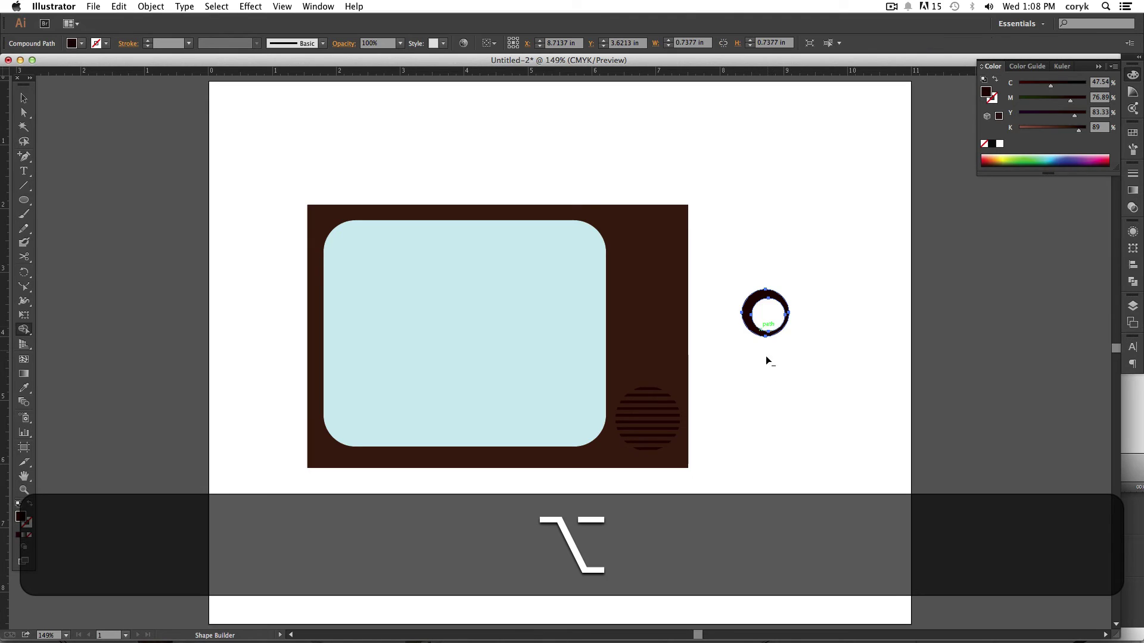
pyautogui.press('v')
pyautogui.moveTo(782, 307); pyautogui.dragTo(673, 293)
pyautogui.click(780, 420)
pyautogui.click(740, 331)
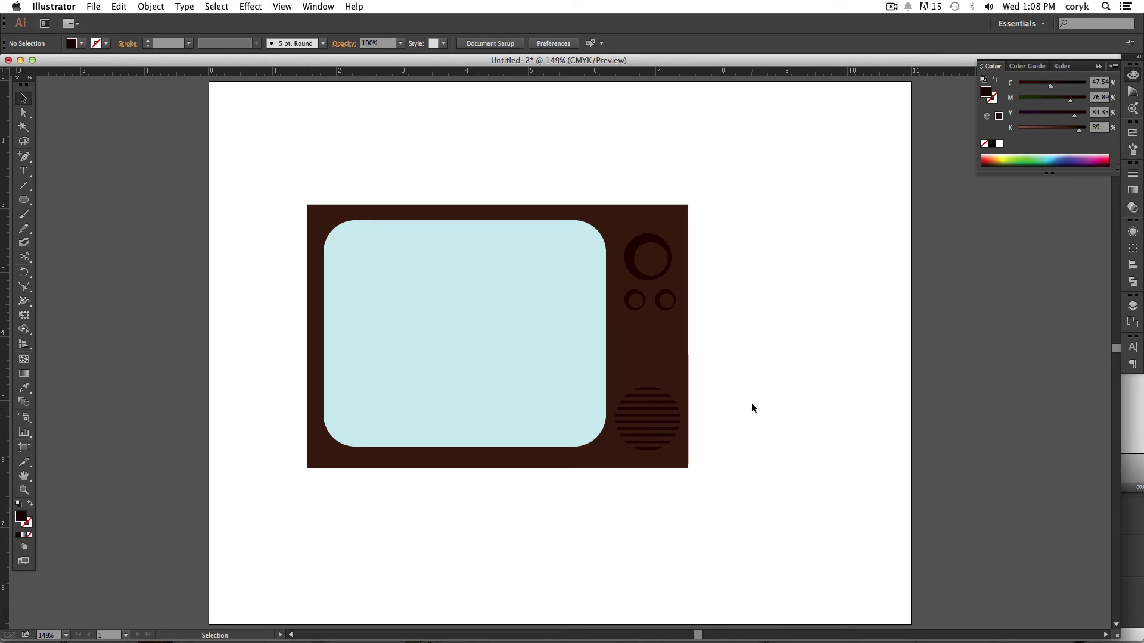
# - Delete all the TV artwork and draw a large circle mid-artboard
pyautogui.press('super+a')
pyautogui.press('super+BackSpace')
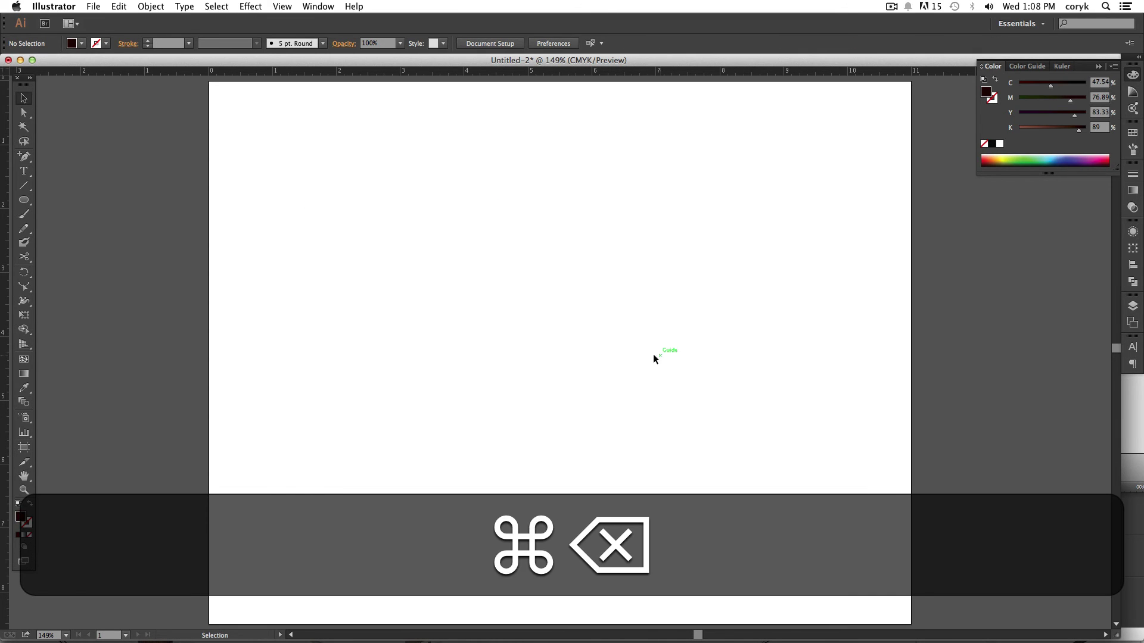
pyautogui.press('l')
pyautogui.moveTo(420, 192); pyautogui.dragTo(741, 479)
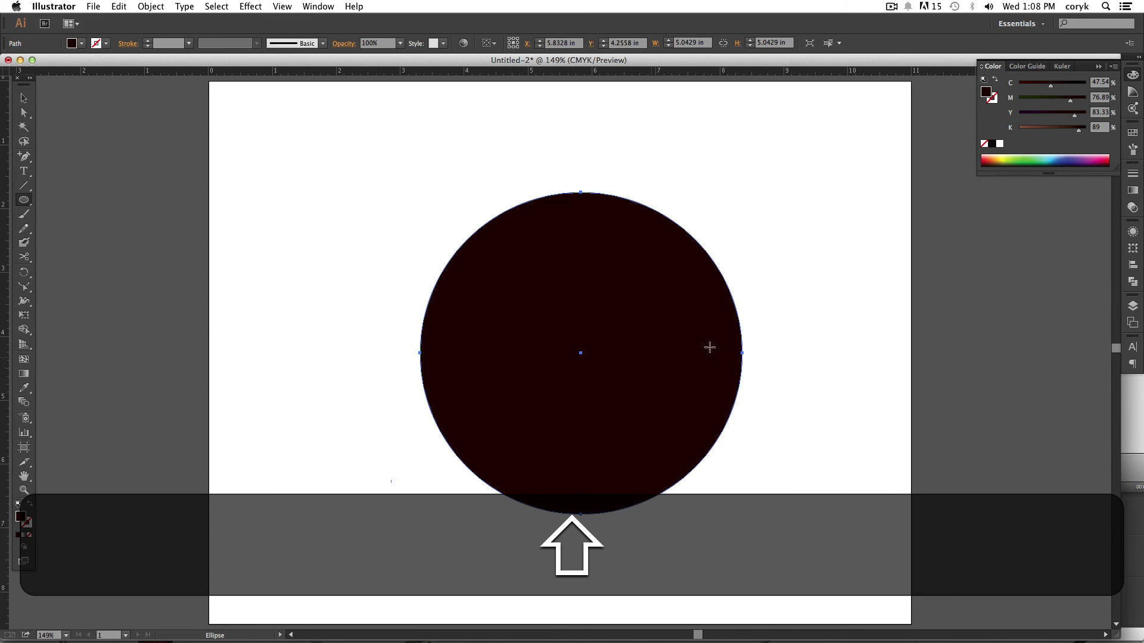
# - Fill the large circle red, then a darker deep red via the Color Picker
pyautogui.click(982, 159)
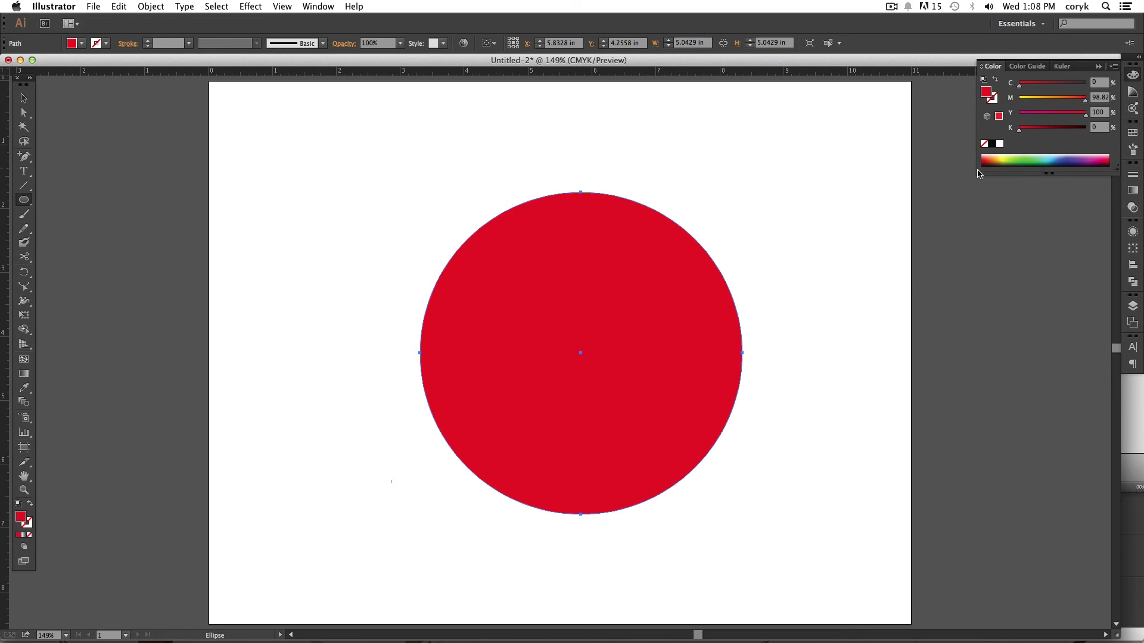
pyautogui.doubleClick(986, 93)
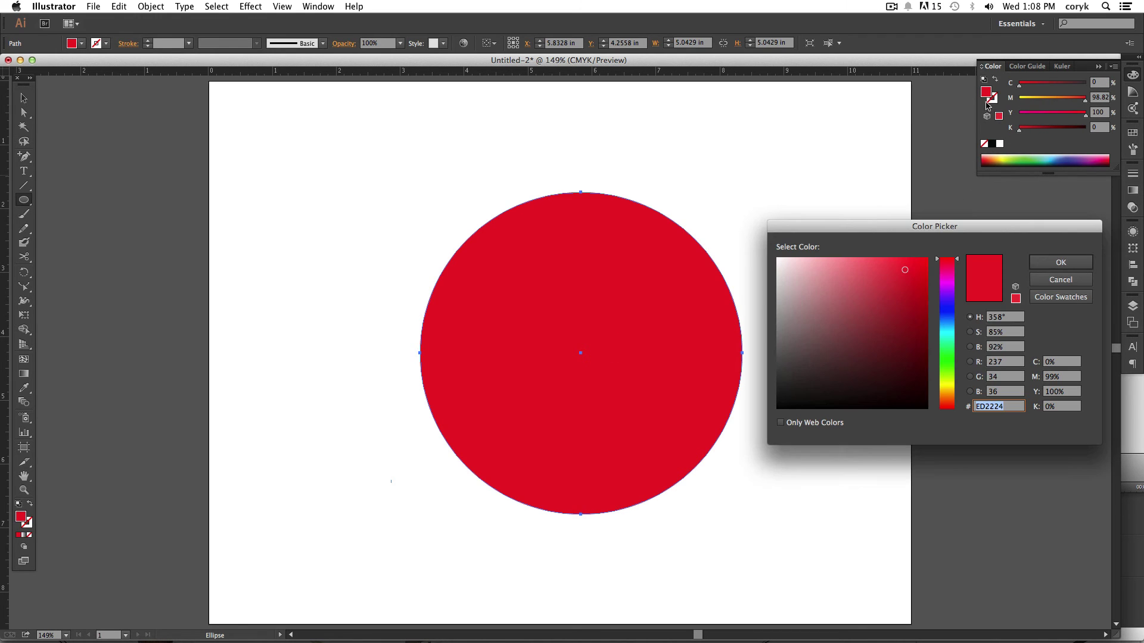
pyautogui.click(912, 294)
pyautogui.click(1061, 262)
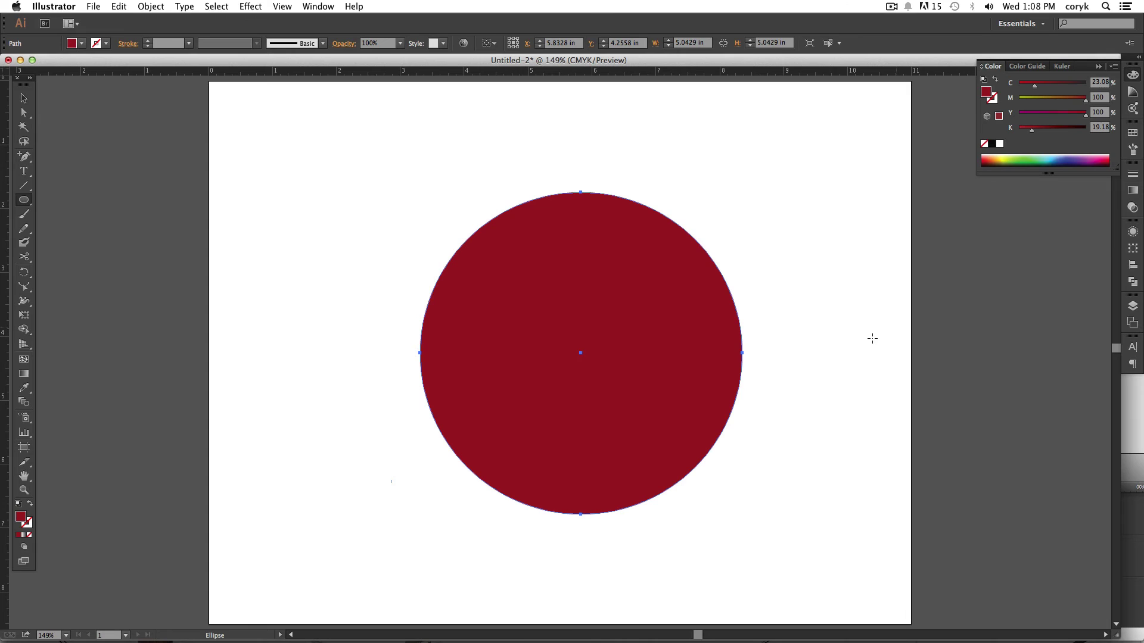
# - Draw a smaller concentric circle about 4.22 in wide and paste a copy in front
pyautogui.moveTo(581, 353); pyautogui.dragTo(715, 488)
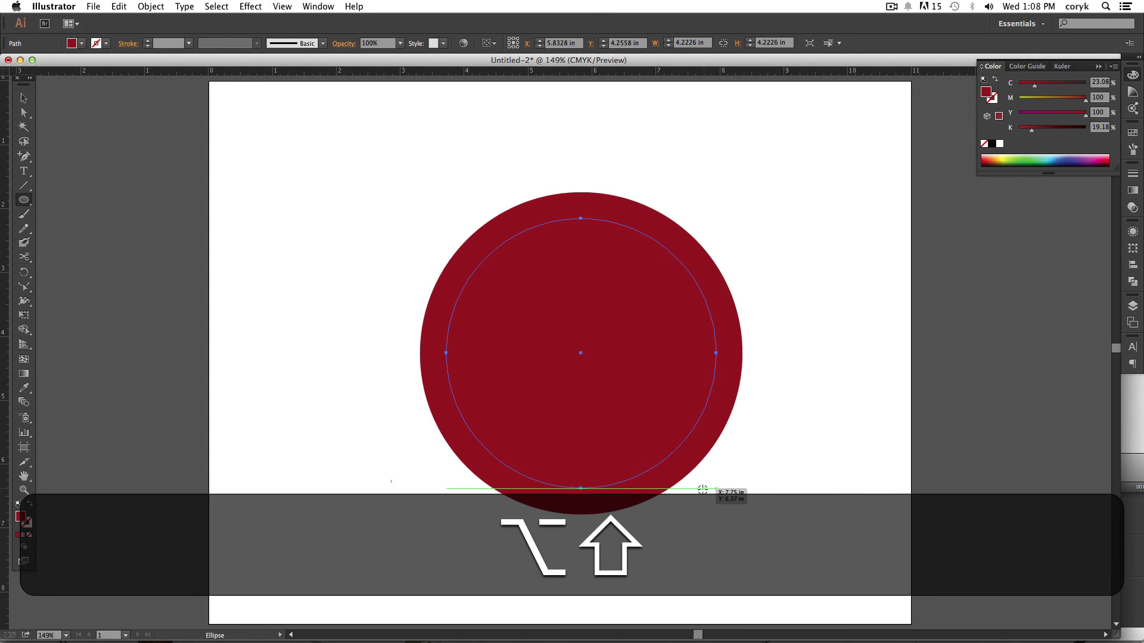
pyautogui.press('super+v')
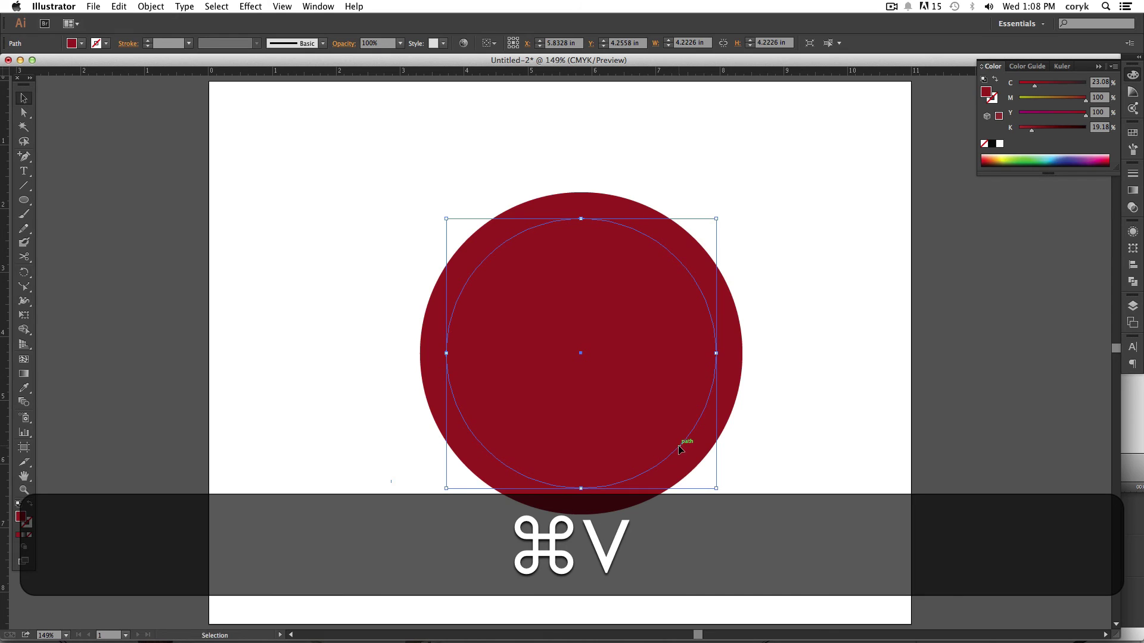
pyautogui.press('super+c')
pyautogui.press('super+f')
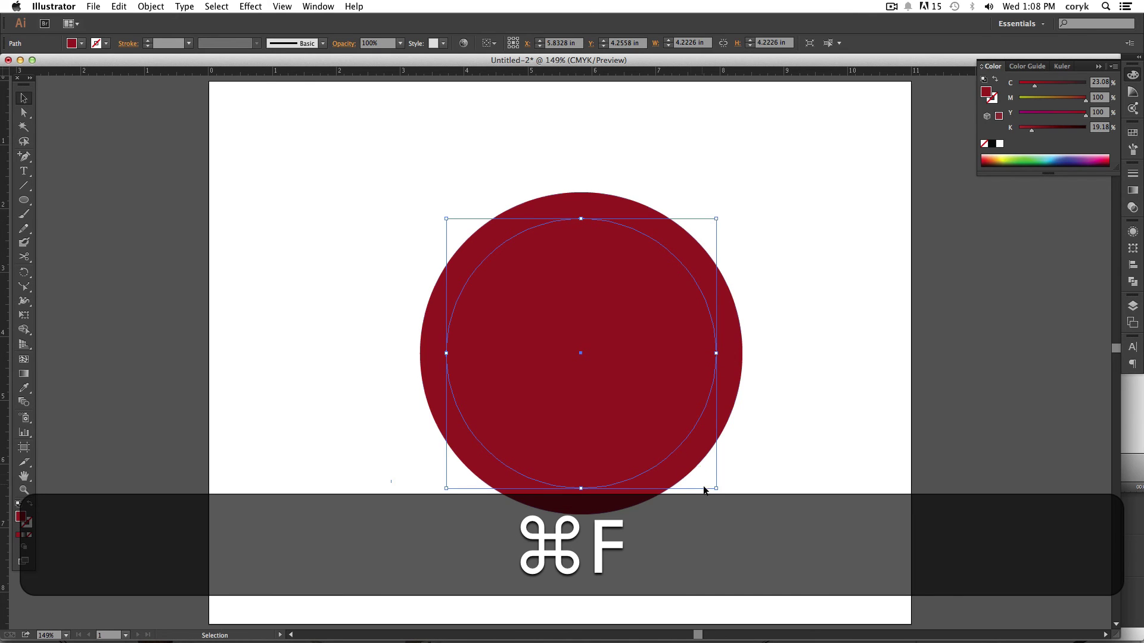
# - Shrink the front copy proportionally and delete the inner disc with Shape Builder, leaving a crescent
pyautogui.moveTo(446, 489); pyautogui.dragTo(704, 349)
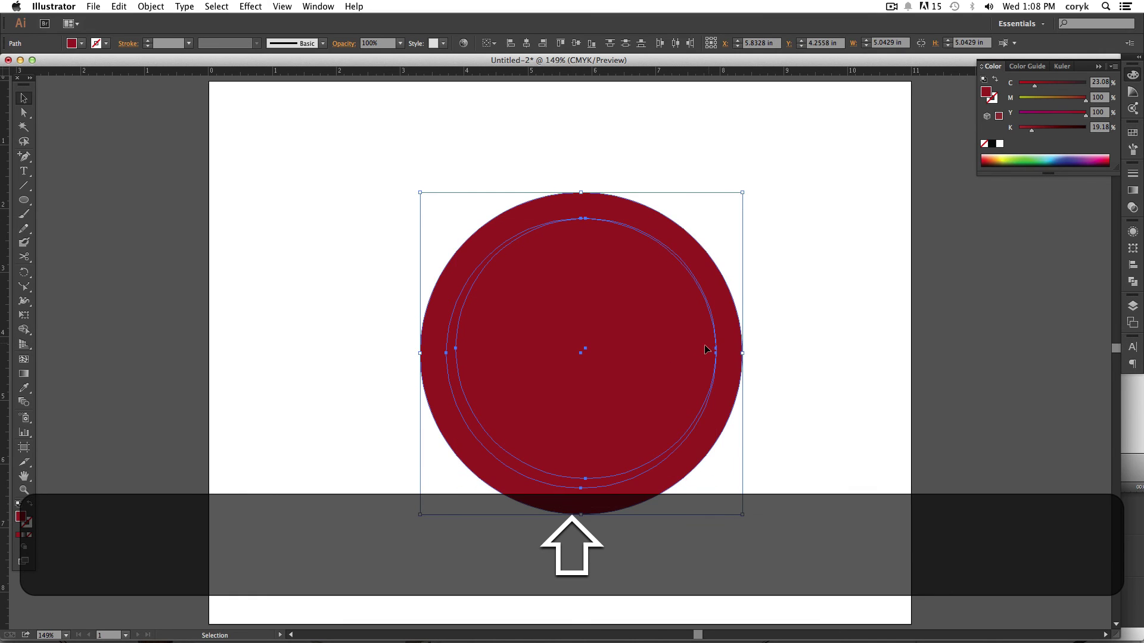
pyautogui.keyDown('shift'); pyautogui.click(492, 479); pyautogui.keyUp('shift')
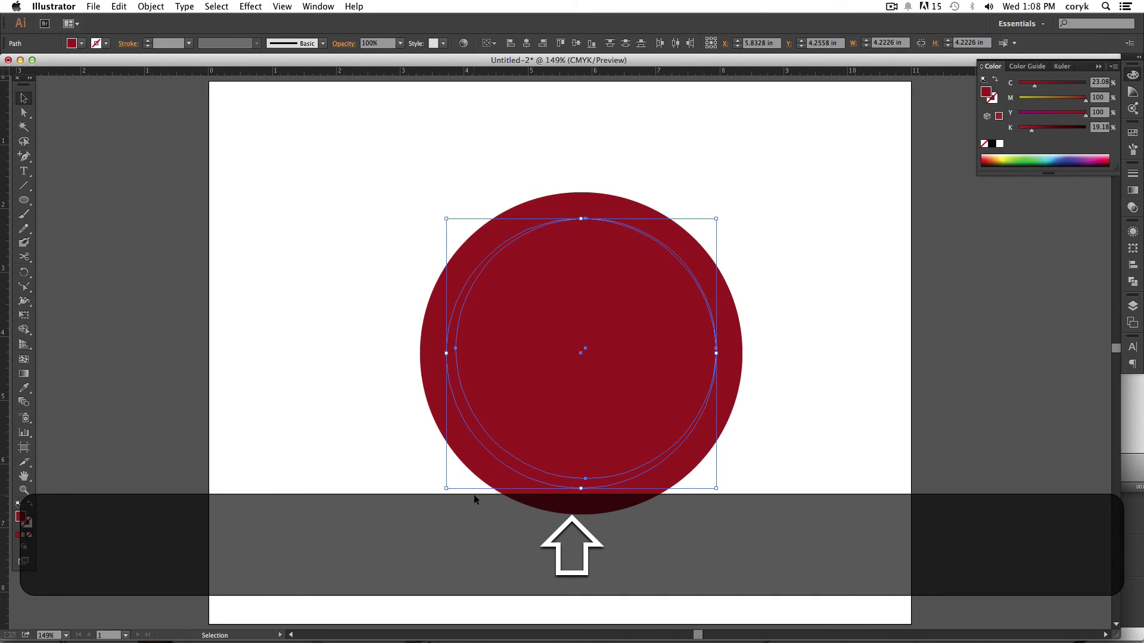
pyautogui.hotkey('shift', 'm')
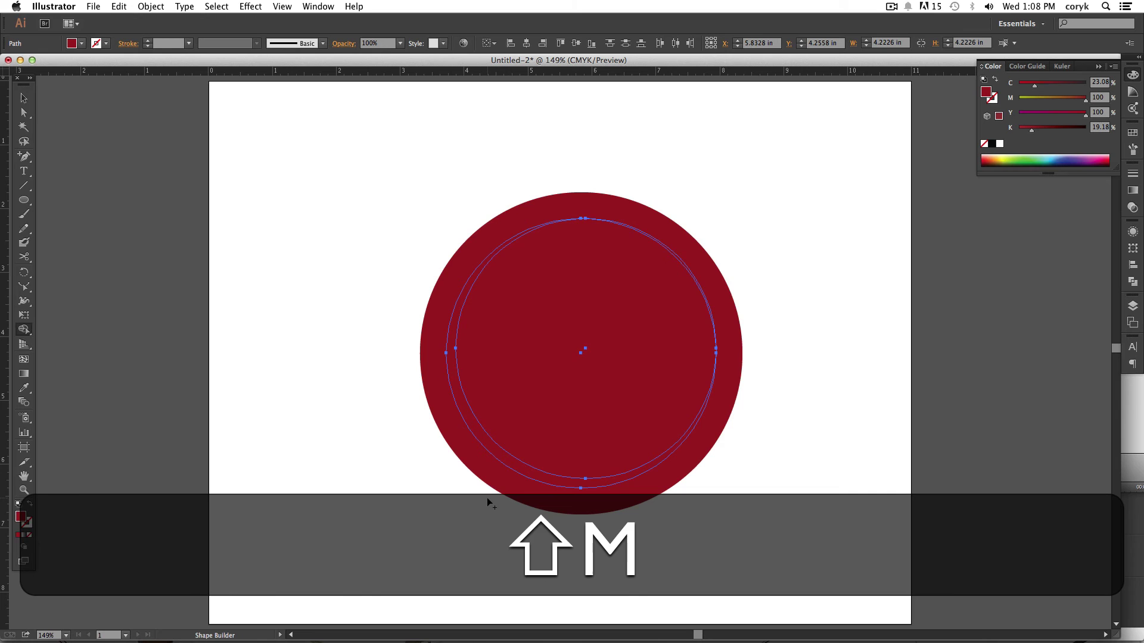
pyautogui.press('alt')
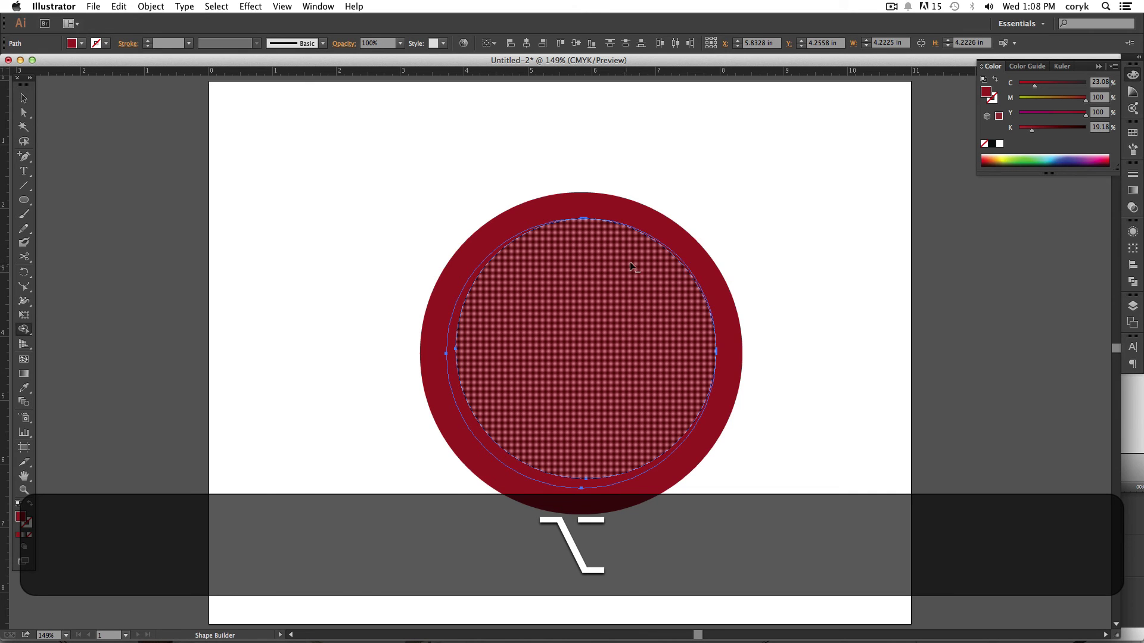
pyautogui.moveTo(668, 255)
pyautogui.mouseDown()
pyautogui.moveTo(637, 300)
pyautogui.moveTo(646, 280)
pyautogui.moveTo(617, 298)
pyautogui.moveTo(578, 359)
pyautogui.mouseUp()
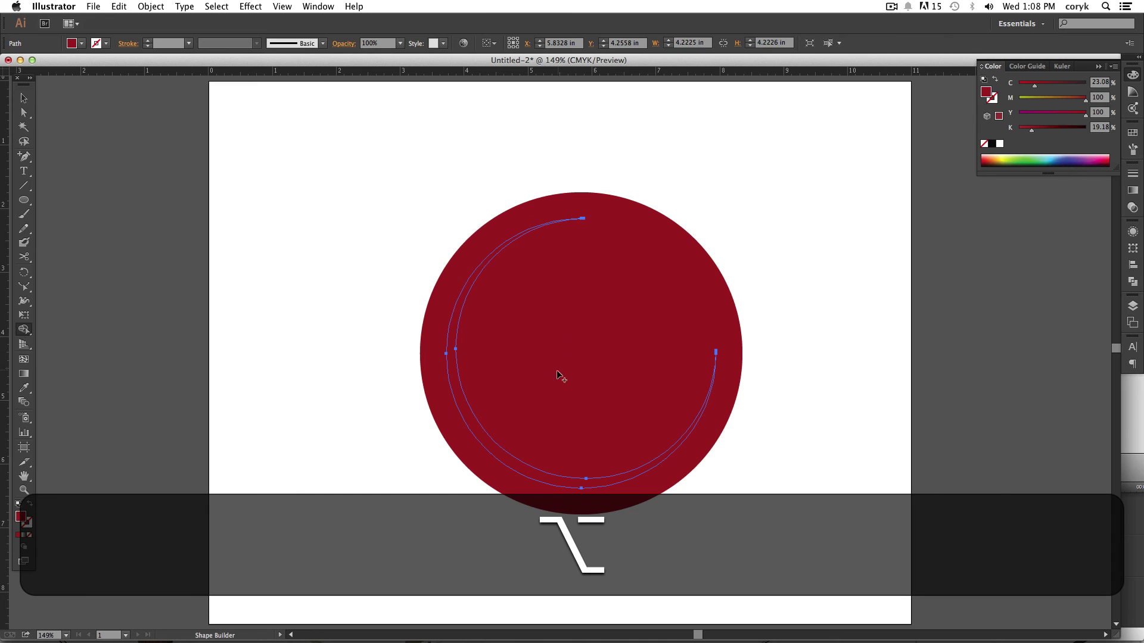
# - Darken the crescent's fill to K 44
pyautogui.press('v')
pyautogui.click(1041, 127)
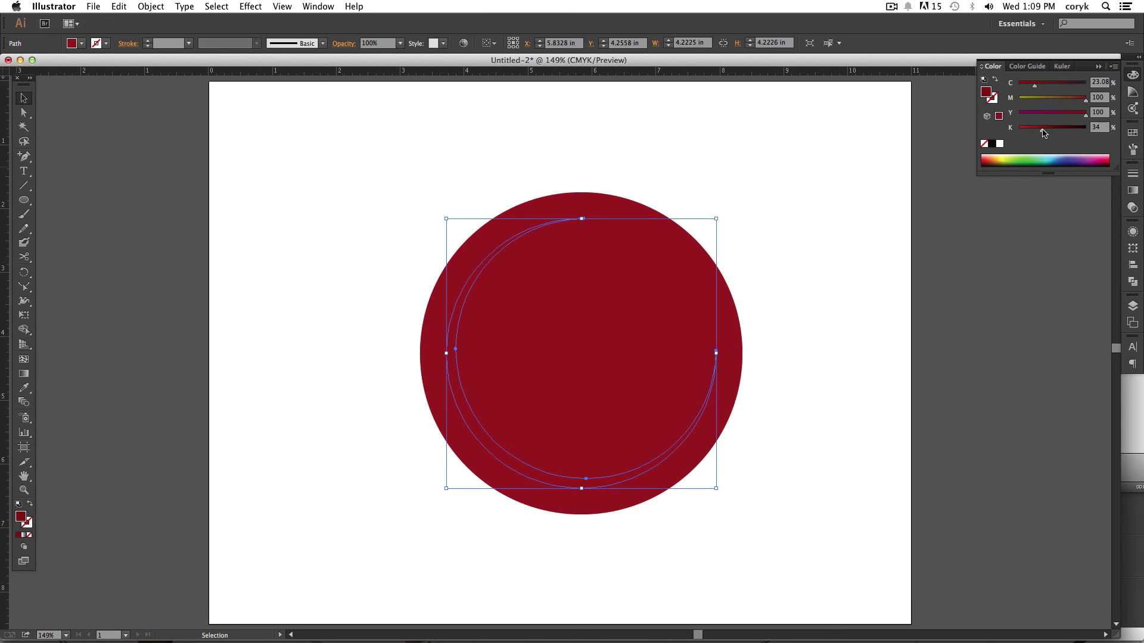
pyautogui.moveTo(1049, 135); pyautogui.dragTo(1048, 135)
pyautogui.click(814, 303)
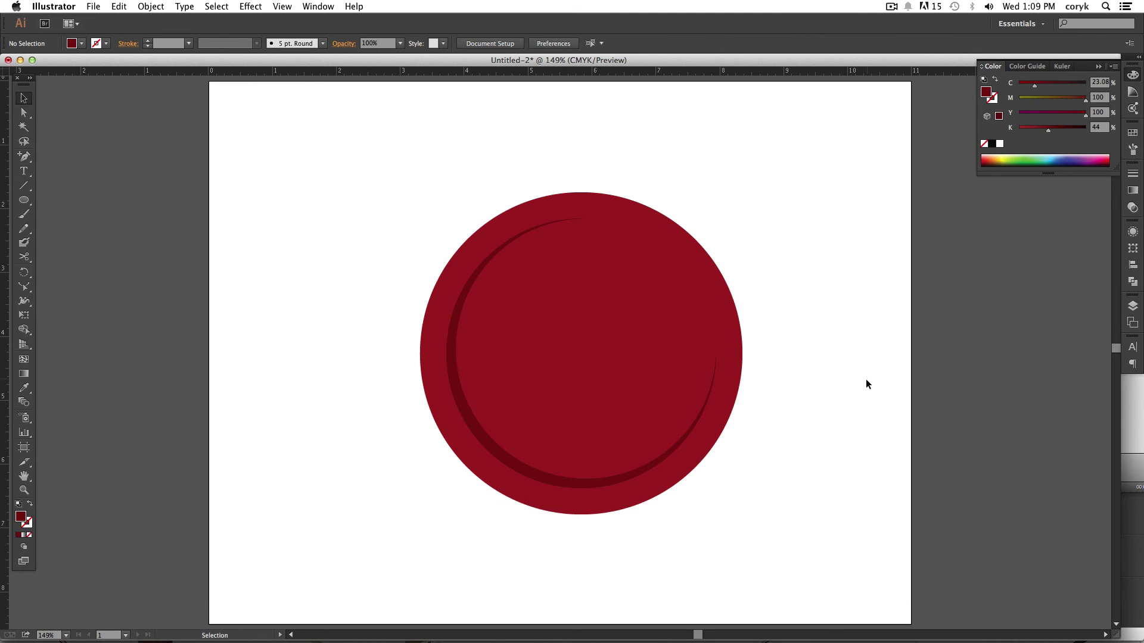
# - Draw a pink circle, arrange four copies in a 2x2 grid, and group them
pyautogui.press('l')
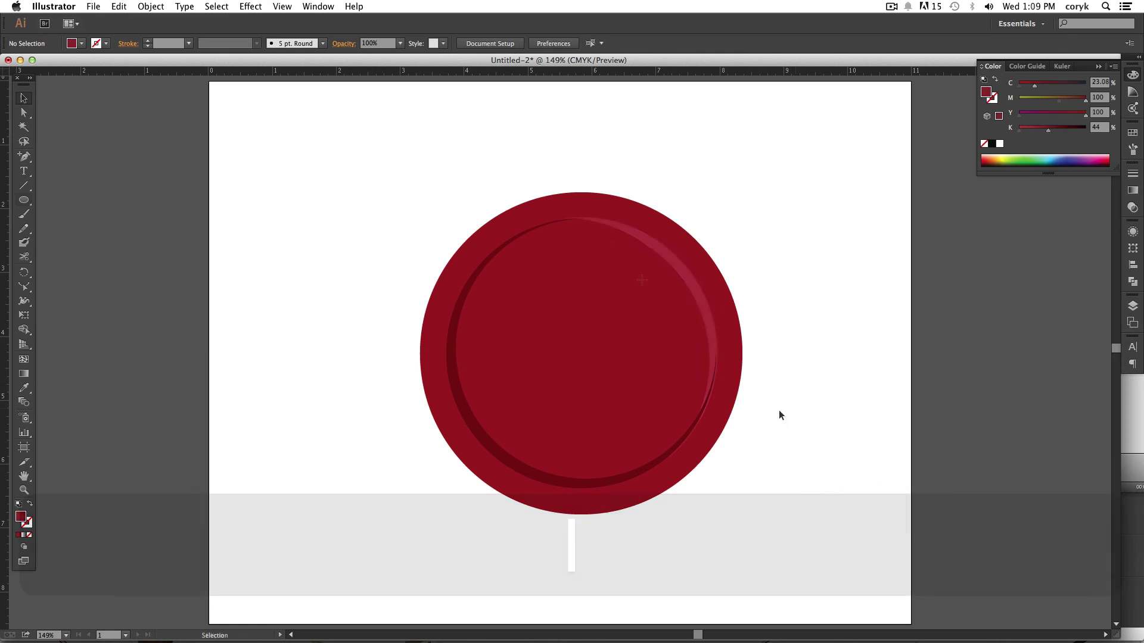
pyautogui.moveTo(614, 306)
pyautogui.mouseDown()
pyautogui.moveTo(587, 349)
pyautogui.moveTo(623, 343)
pyautogui.moveTo(623, 408)
pyautogui.moveTo(605, 391)
pyautogui.moveTo(549, 391)
pyautogui.mouseUp()
pyautogui.press('v')
pyautogui.keyDown('shift'); pyautogui.click(616, 314); pyautogui.keyUp('shift')
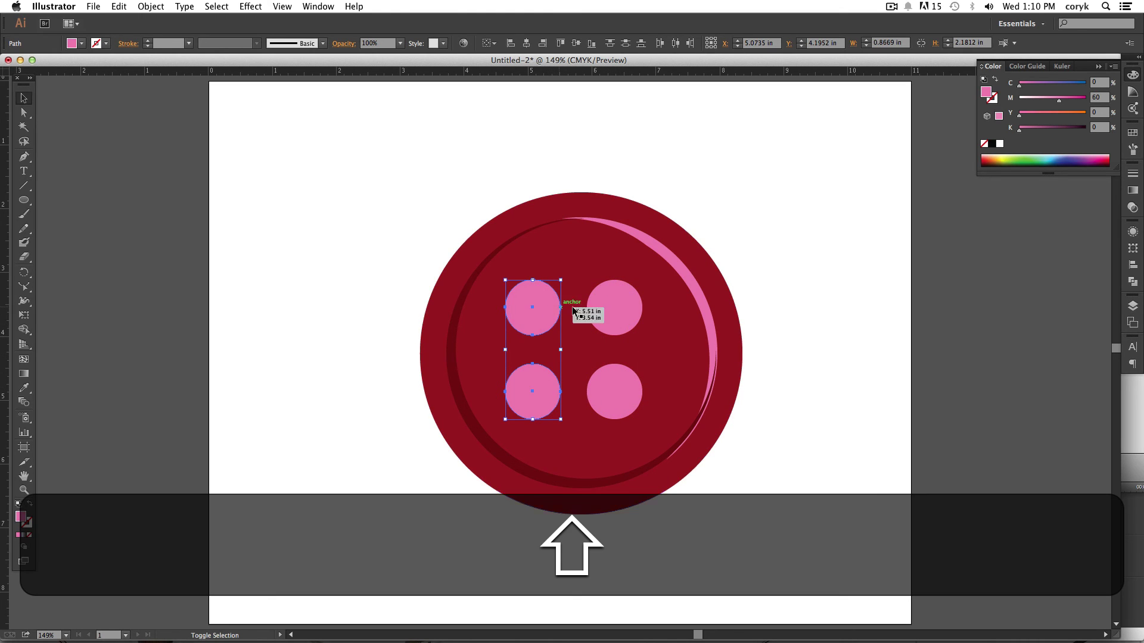
pyautogui.keyDown('shift'); pyautogui.click(595, 312); pyautogui.keyUp('shift')
pyautogui.keyDown('shift'); pyautogui.click(608, 399); pyautogui.keyUp('shift')
pyautogui.press('super')
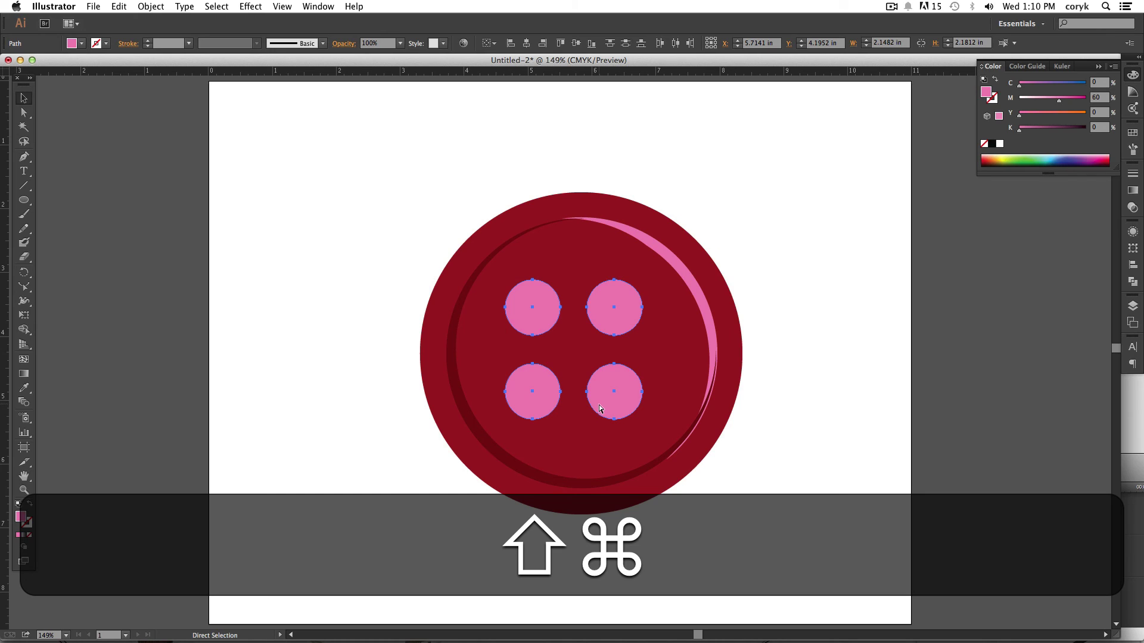
pyautogui.press('super+g')
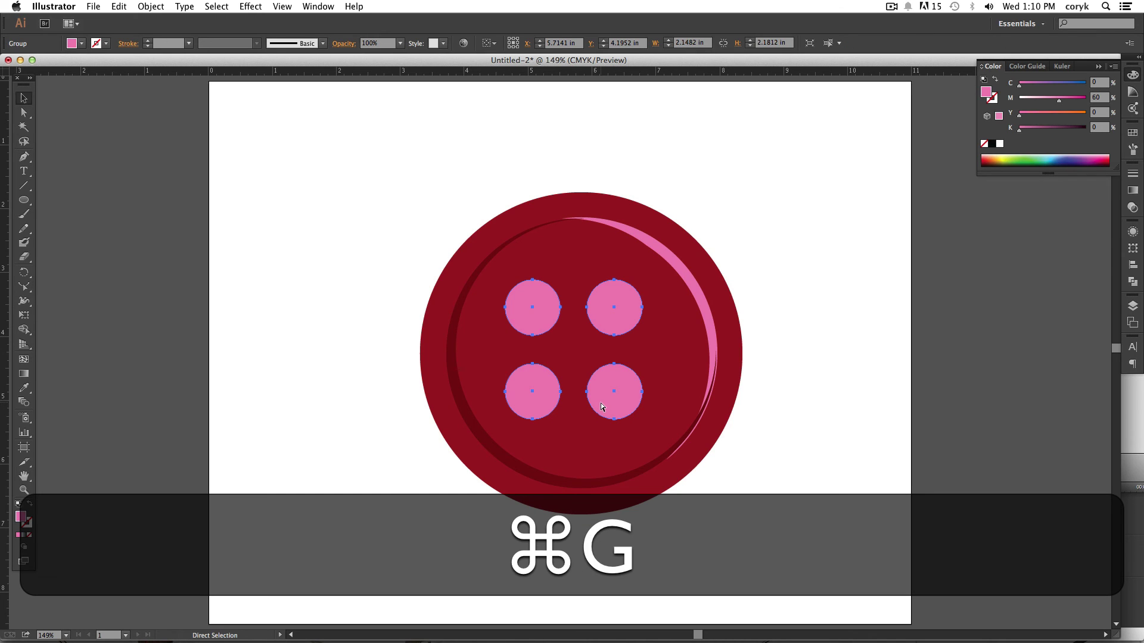
# - Centre the hole group horizontally and vertically on the big red circle, then select both
pyautogui.keyDown('shift'); pyautogui.click(673, 366); pyautogui.keyUp('shift')
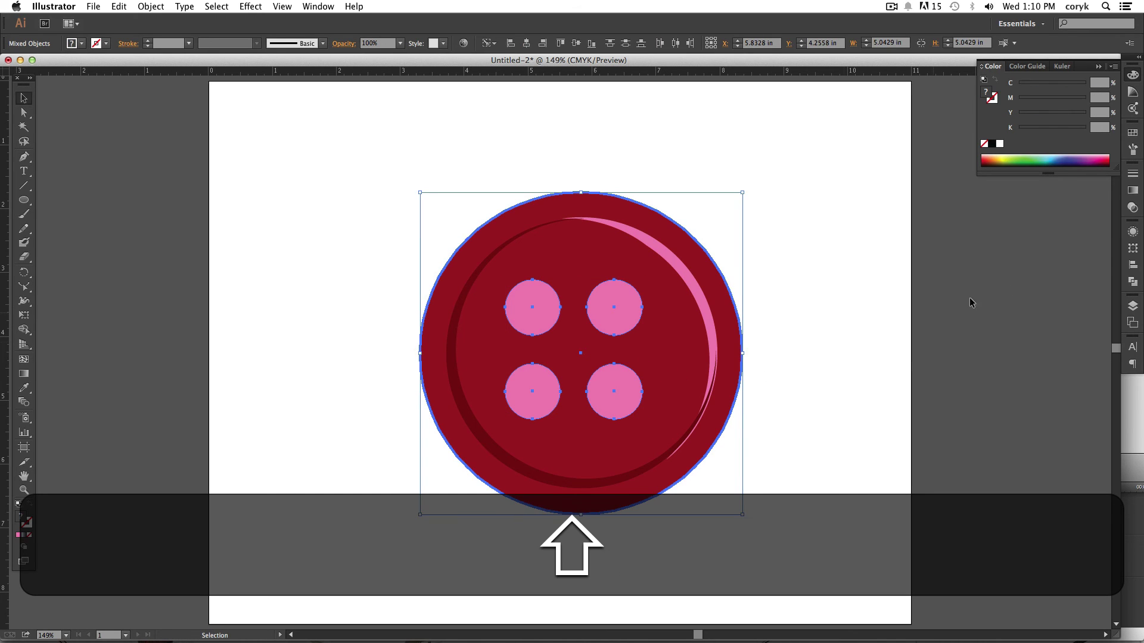
pyautogui.click(1133, 265)
pyautogui.click(1009, 252)
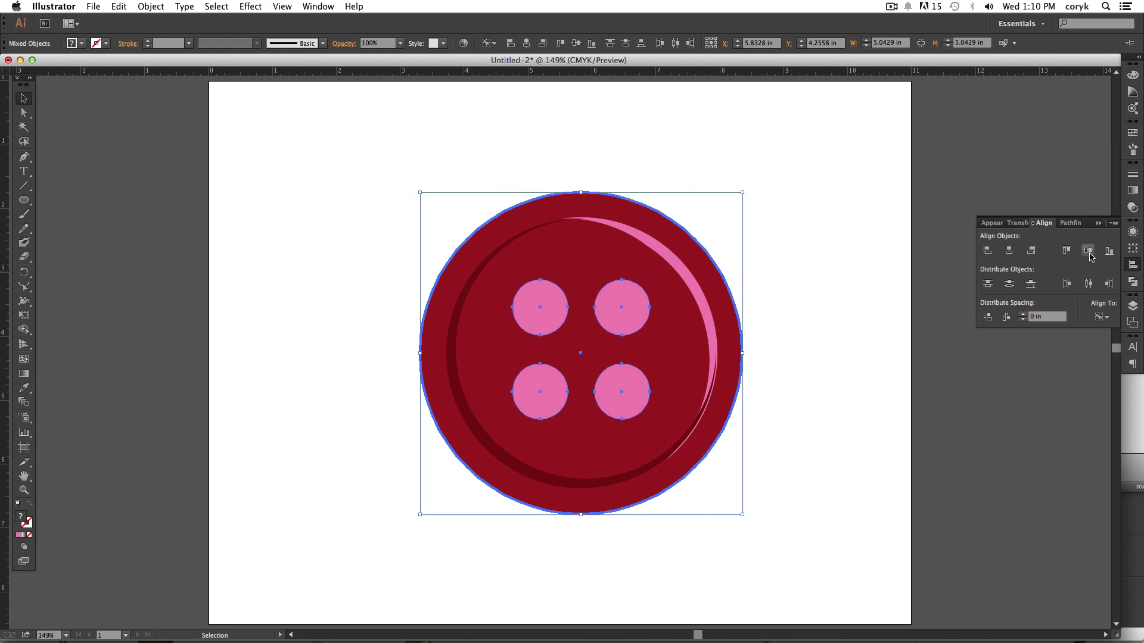
pyautogui.click(1087, 250)
pyautogui.click(822, 380)
pyautogui.click(628, 316)
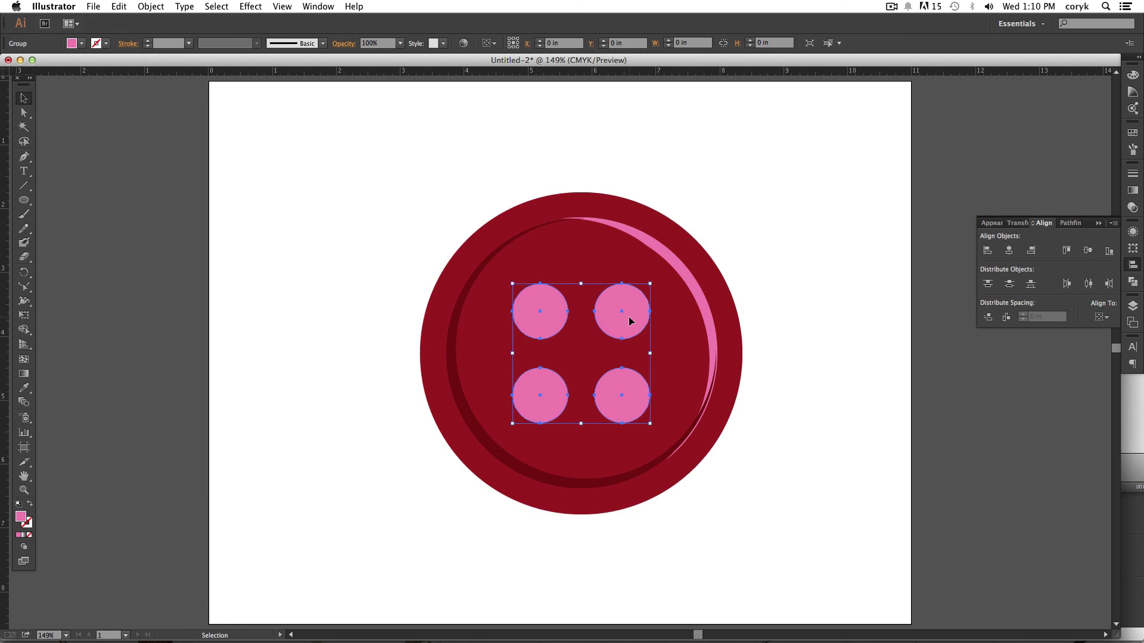
pyautogui.keyDown('shift'); pyautogui.click(617, 386); pyautogui.keyUp('shift')
pyautogui.keyDown('shift'); pyautogui.click(624, 384); pyautogui.keyUp('shift')
pyautogui.keyDown('shift'); pyautogui.click(672, 363); pyautogui.keyUp('shift')
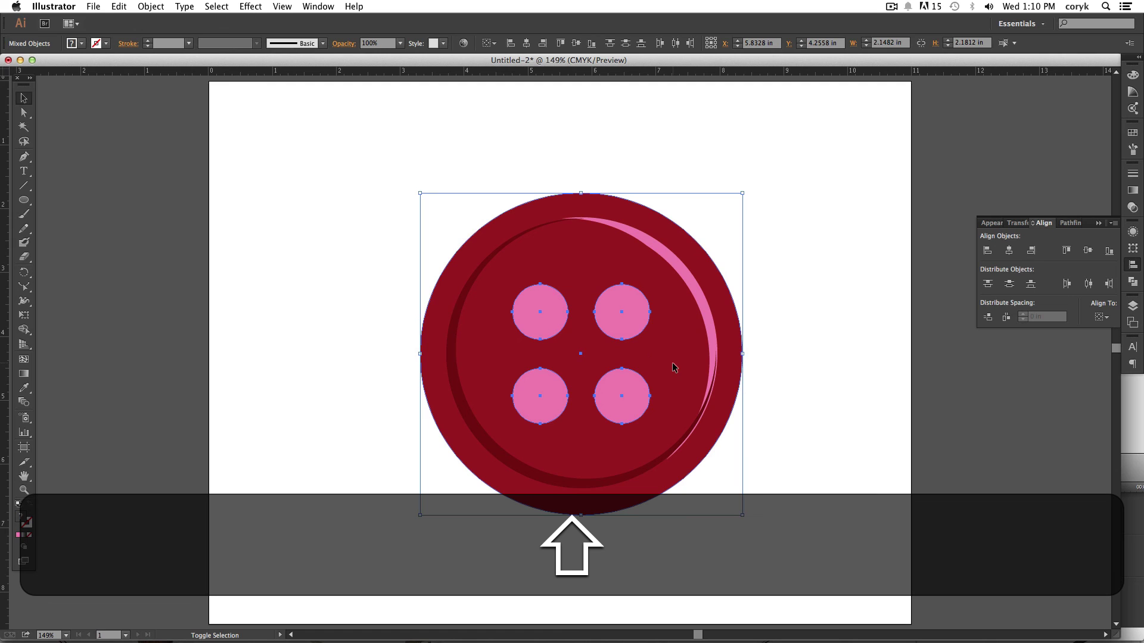
# - Punch out all four pink circles as holes with Shape Builder
pyautogui.hotkey('shift', 'm')
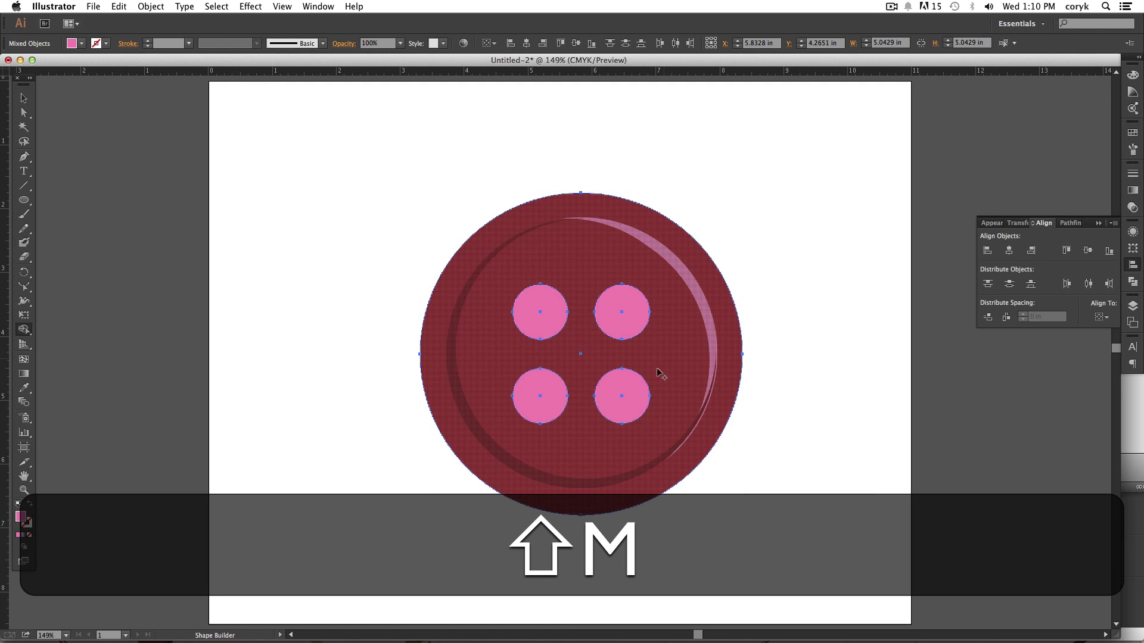
pyautogui.keyDown('alt'); pyautogui.click(632, 402); pyautogui.keyUp('alt')
pyautogui.keyDown('alt'); pyautogui.click(630, 302); pyautogui.keyUp('alt')
pyautogui.keyDown('alt'); pyautogui.click(537, 310); pyautogui.keyUp('alt')
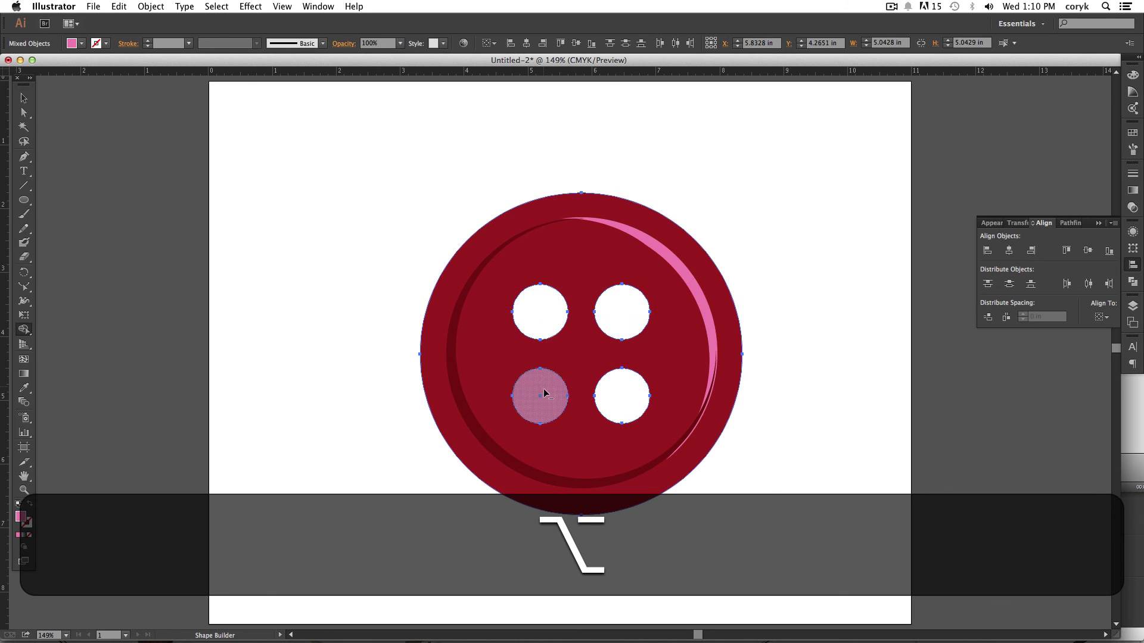
pyautogui.keyDown('alt'); pyautogui.click(539, 393); pyautogui.keyUp('alt')
pyautogui.press('v')
pyautogui.click(801, 408)
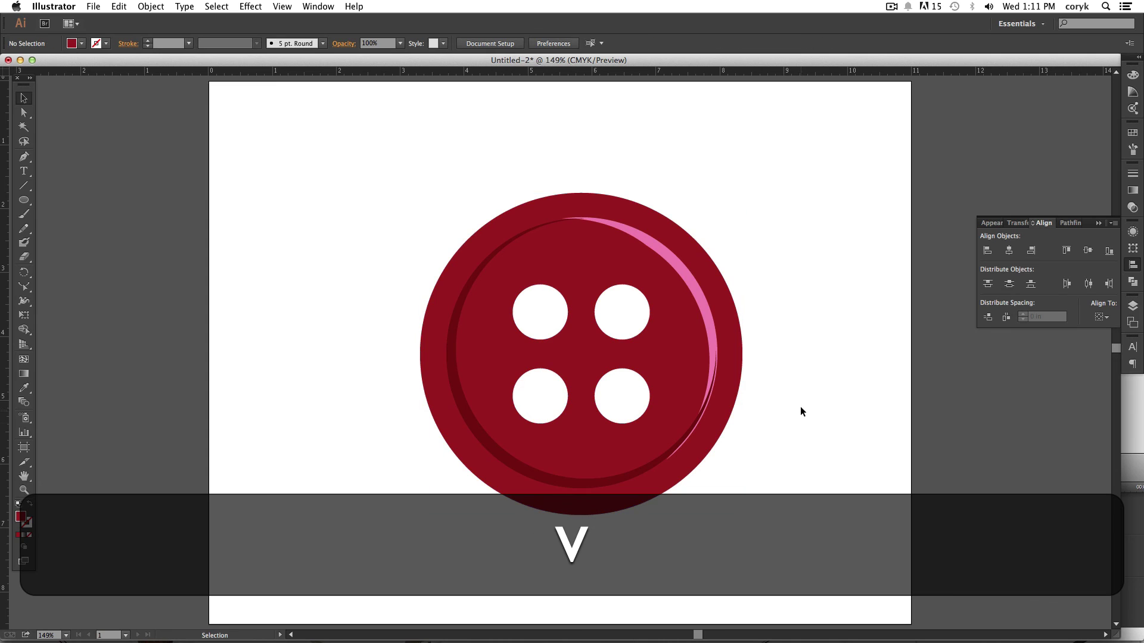
# - Type the title 'SHAPE BUILDER TOOL' in Stencil Std Bold and enlarge it to 62.64 pt
pyautogui.click(695, 290)
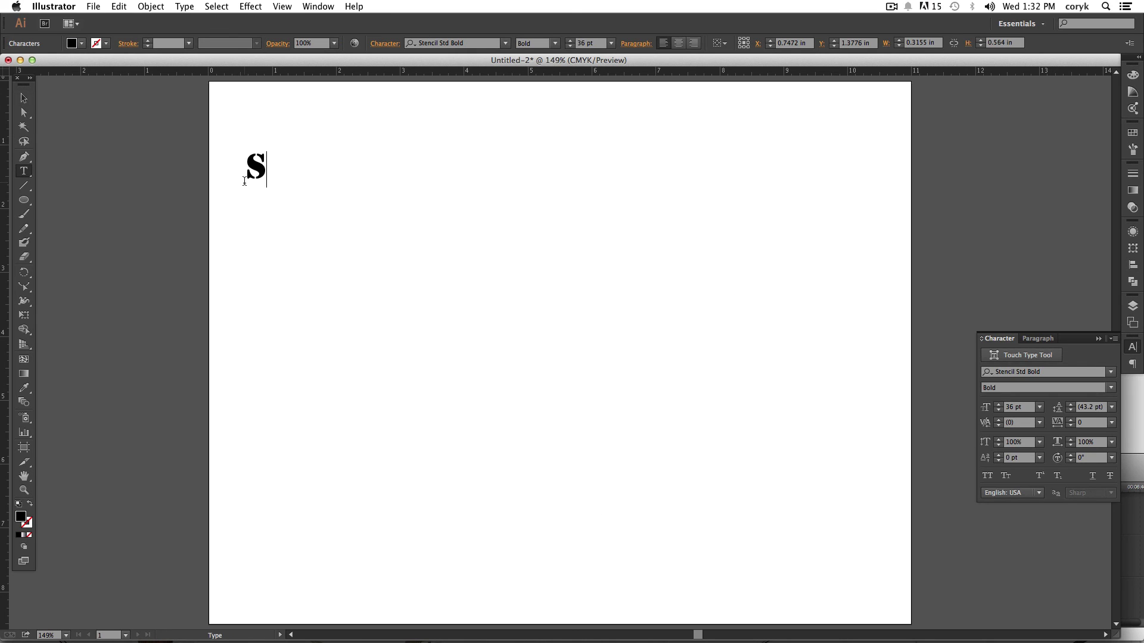
pyautogui.write('HAPE BUILDER ')
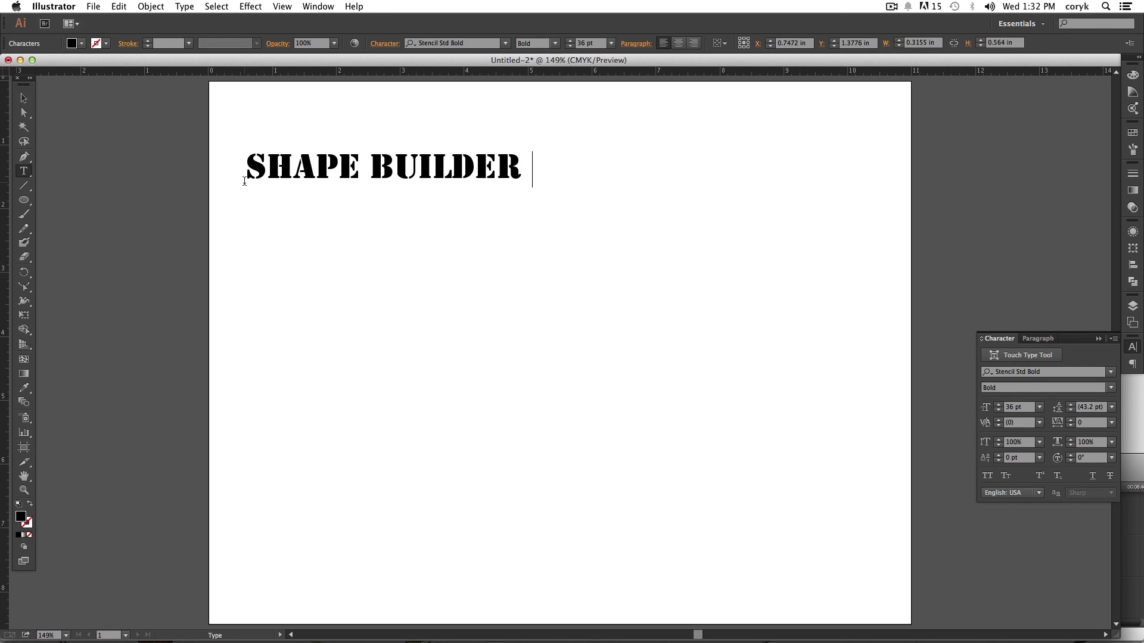
pyautogui.write('TOOL')
pyautogui.press('Escape')
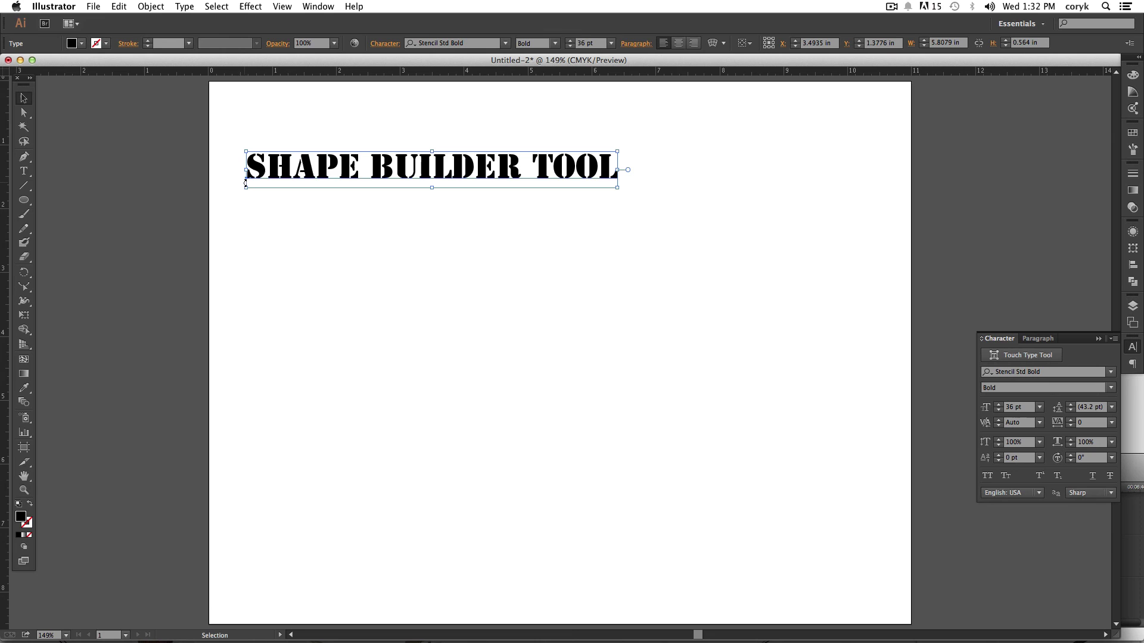
pyautogui.moveTo(617, 187); pyautogui.dragTo(893, 331)
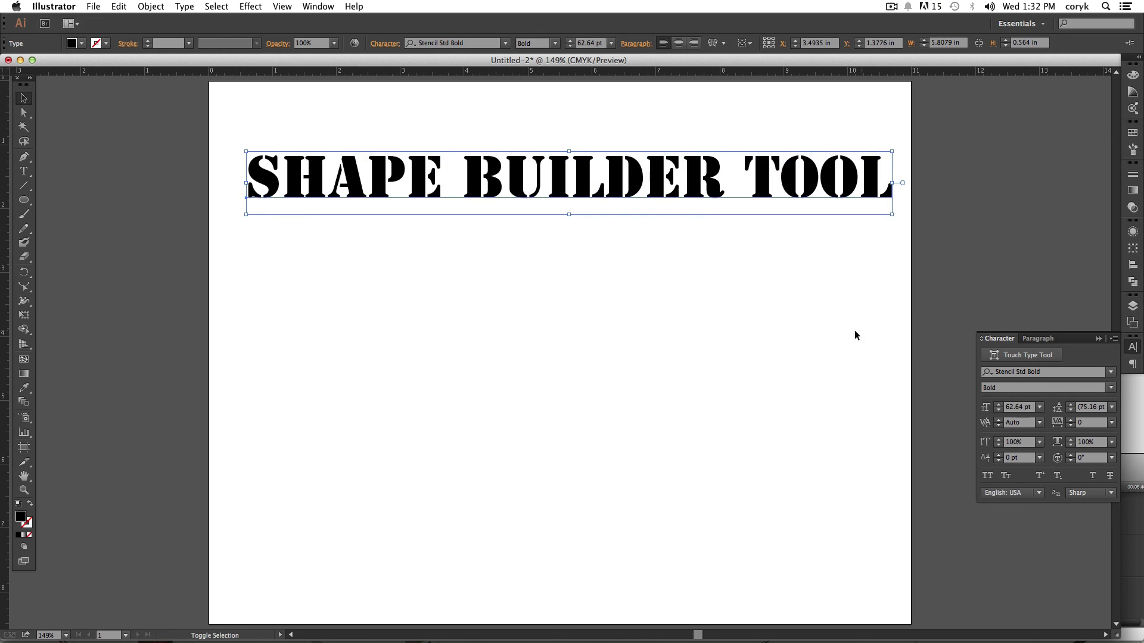
# - Duplicate the title below and replace its text with a website address
pyautogui.moveTo(715, 191); pyautogui.dragTo(703, 312)
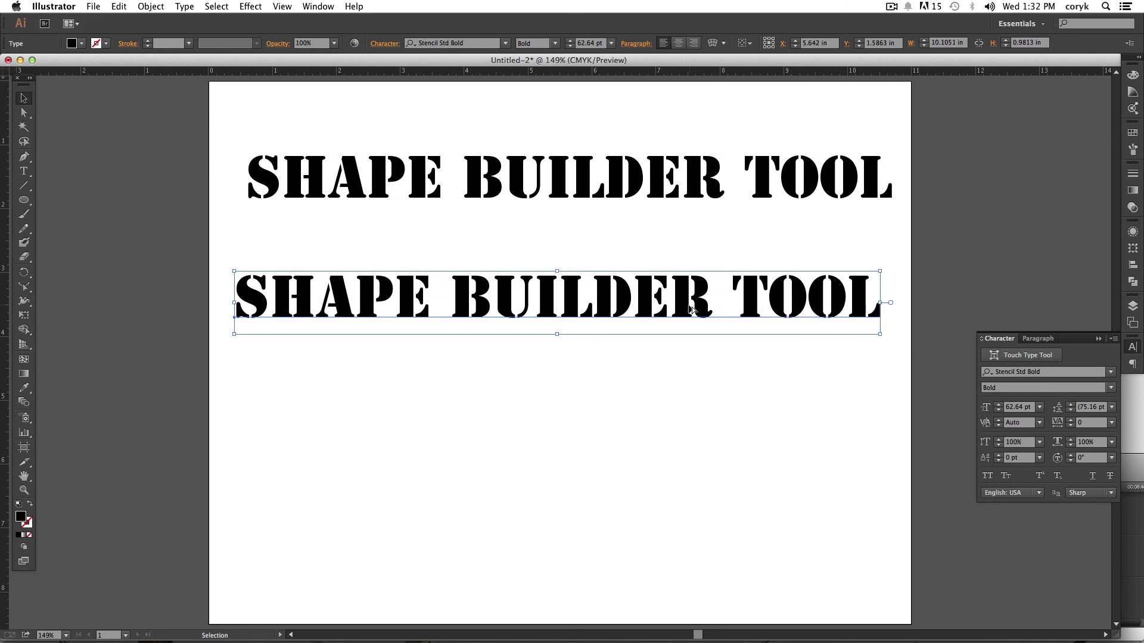
pyautogui.doubleClick(689, 297)
pyautogui.press('super+a')
pyautogui.write('CORY ')
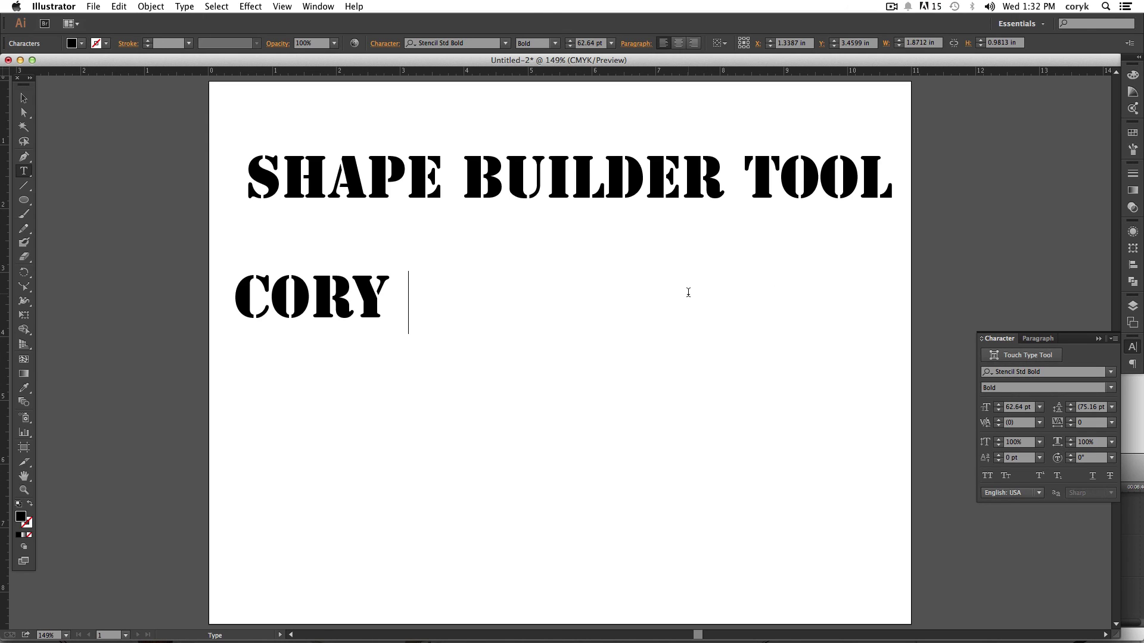
pyautogui.write('KERR ')
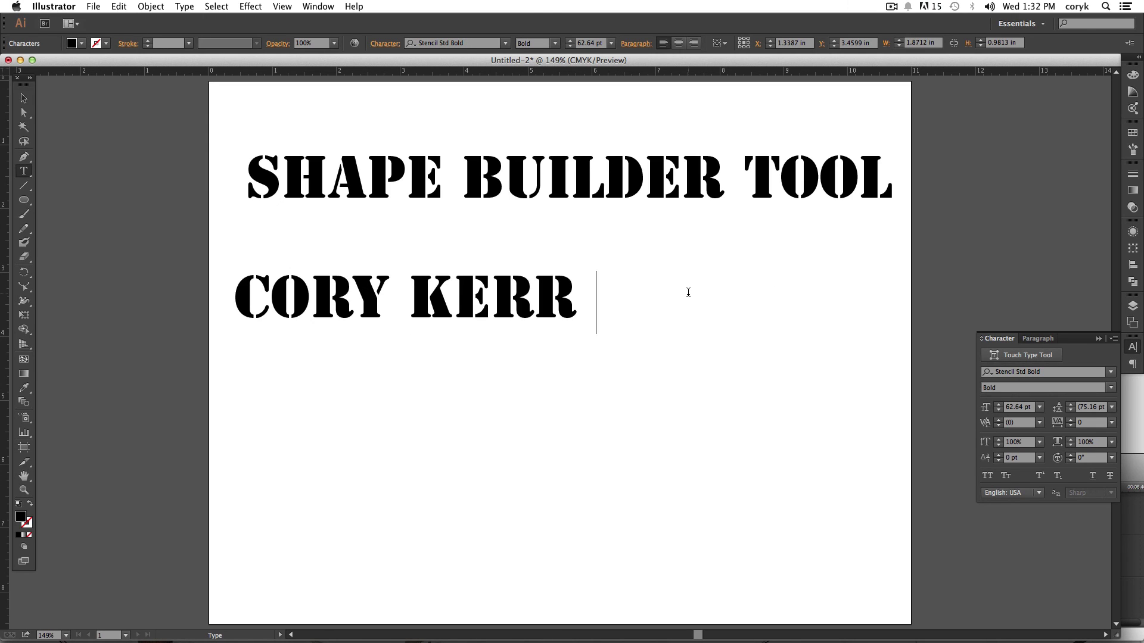
pyautogui.write('. COM')
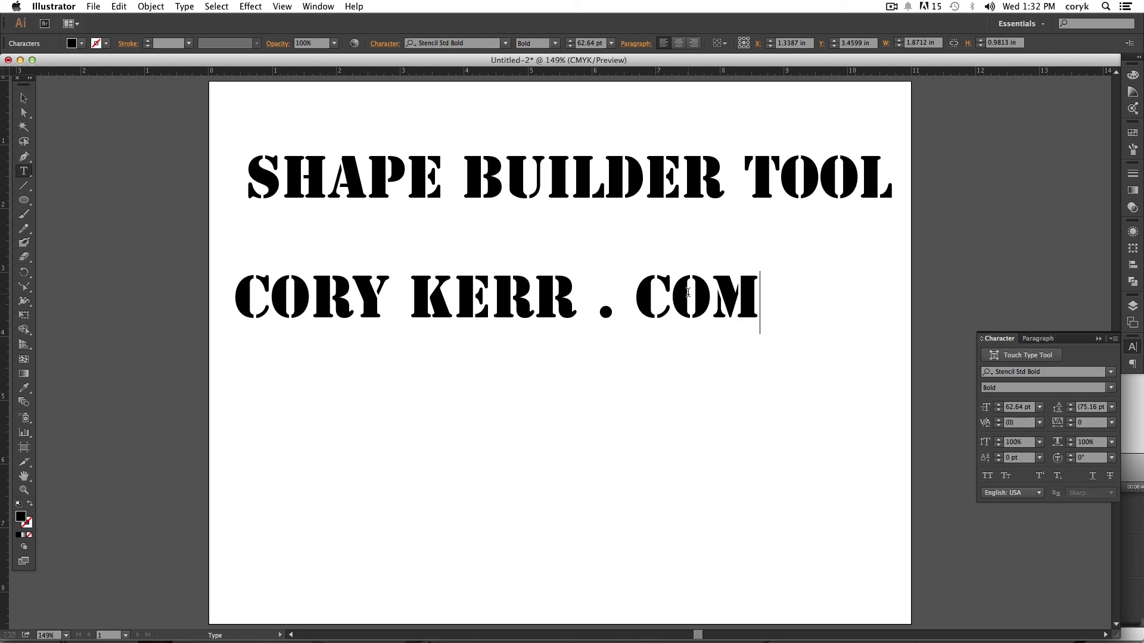